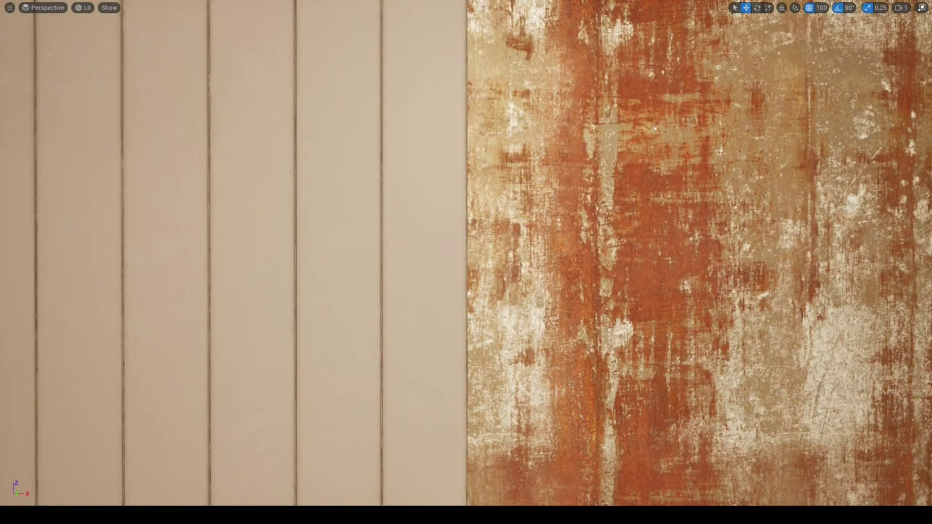
# Enable the specular parameters and the Default F0 / Metallic F90 specular switch for MI_Metal.
pyautogui.moveTo(322, 515)
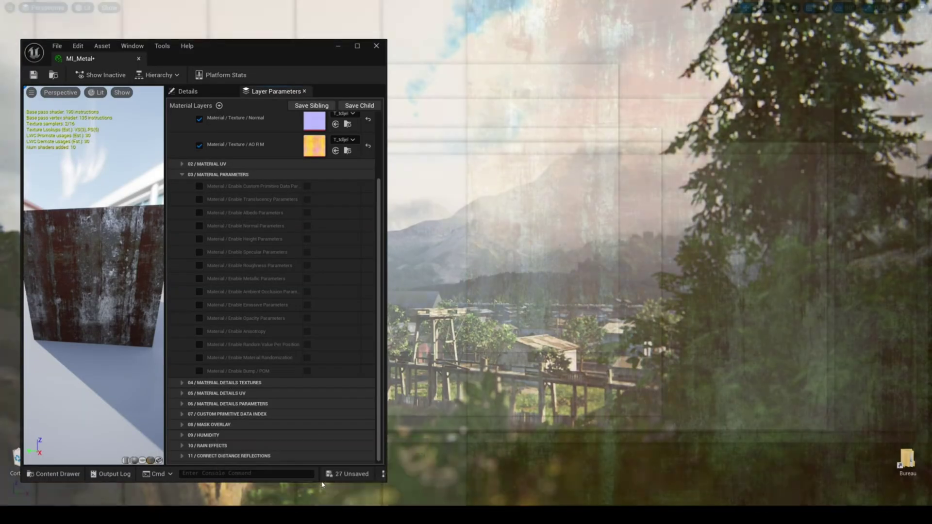
pyautogui.click(338, 473)
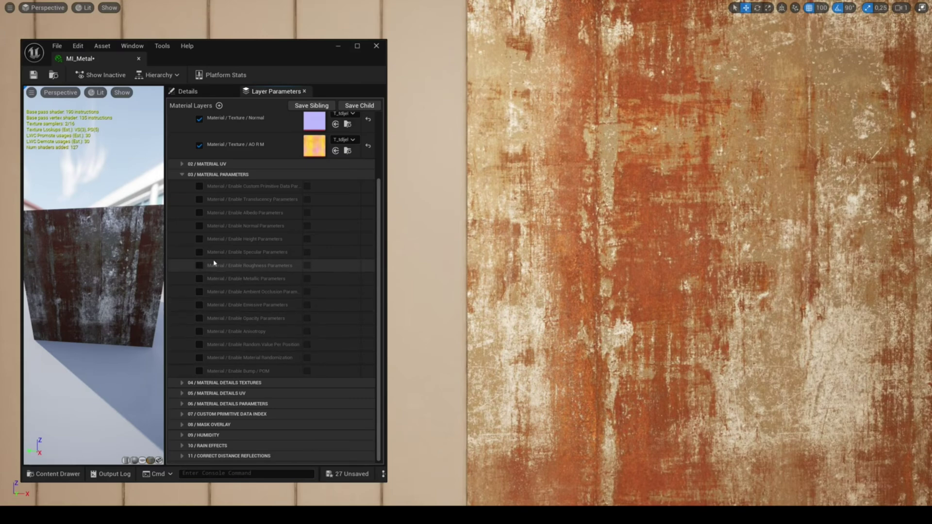
pyautogui.click(200, 252)
pyautogui.click(307, 252)
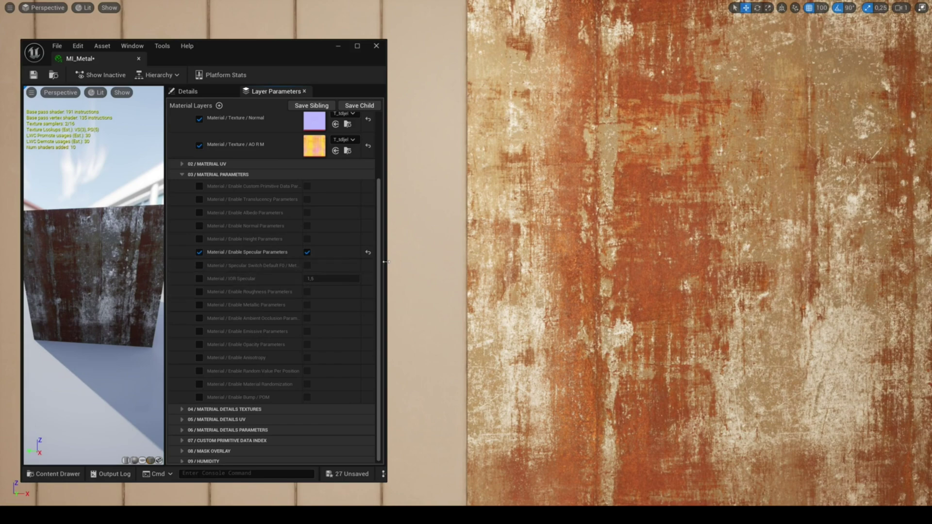
pyautogui.moveTo(386, 262); pyautogui.dragTo(430, 263)
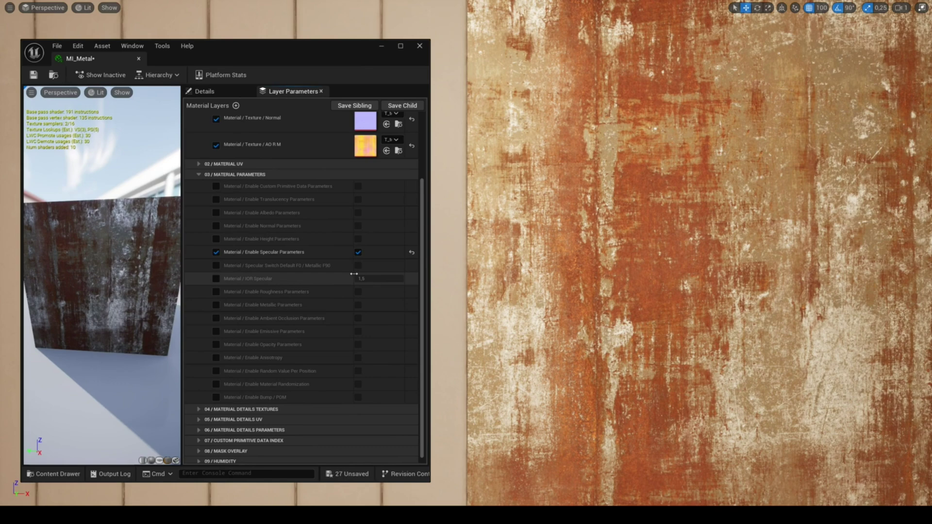
pyautogui.click(248, 268)
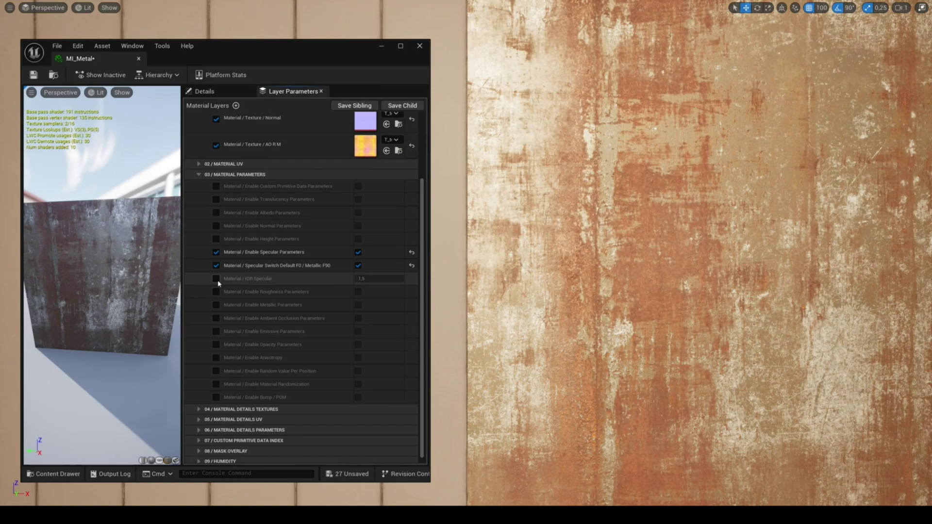
# Override the IOR Specular of MI_Metal and set it to 1.4.
pyautogui.click(216, 279)
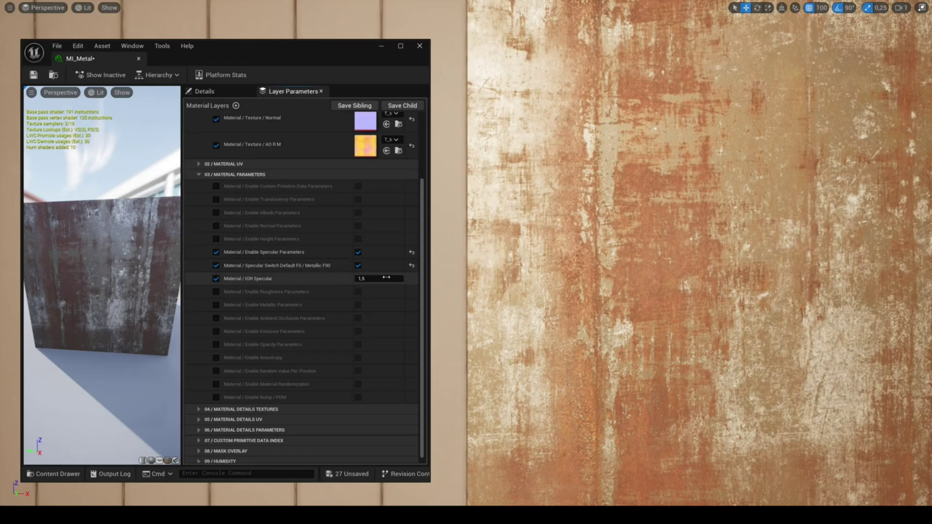
pyautogui.click(386, 278)
pyautogui.press('Return')
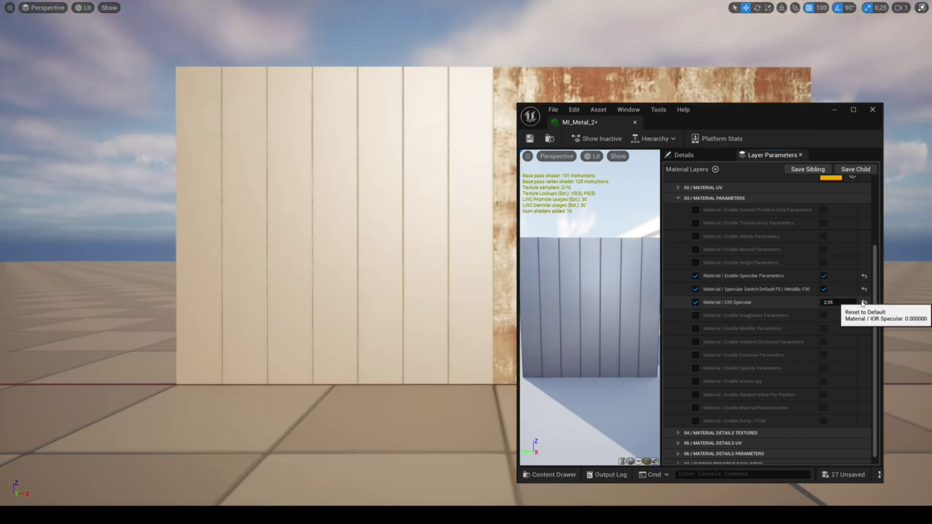
# Toggle the specular parameters of MI_Metal_2 off and on to compare the plain metal panels' appearance.
pyautogui.click(824, 276)
pyautogui.click(825, 277)
pyautogui.click(825, 277)
pyautogui.click(824, 276)
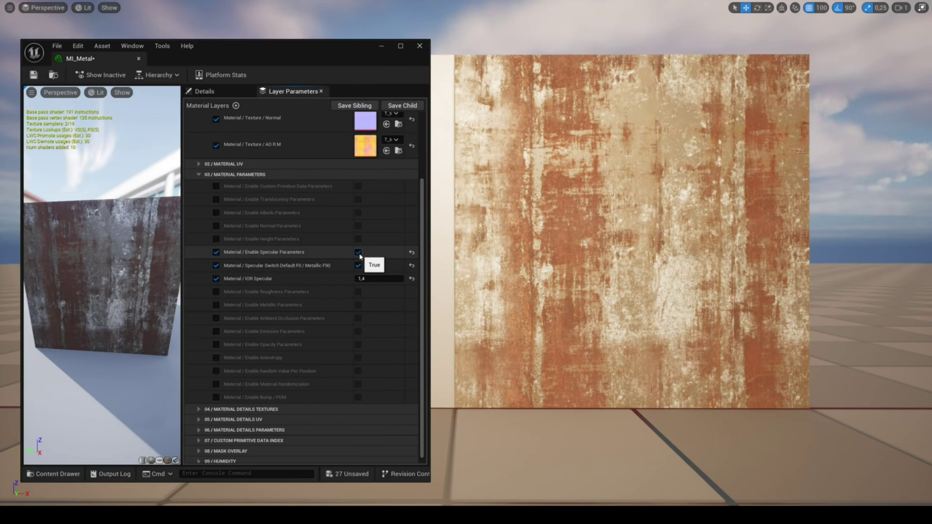
# Toggle the specular parameters of MI_Metal off and on to compare the rusty metal wall's appearance.
pyautogui.click(358, 252)
pyautogui.click(357, 252)
pyautogui.click(358, 252)
pyautogui.click(358, 252)
pyautogui.click(369, 279)
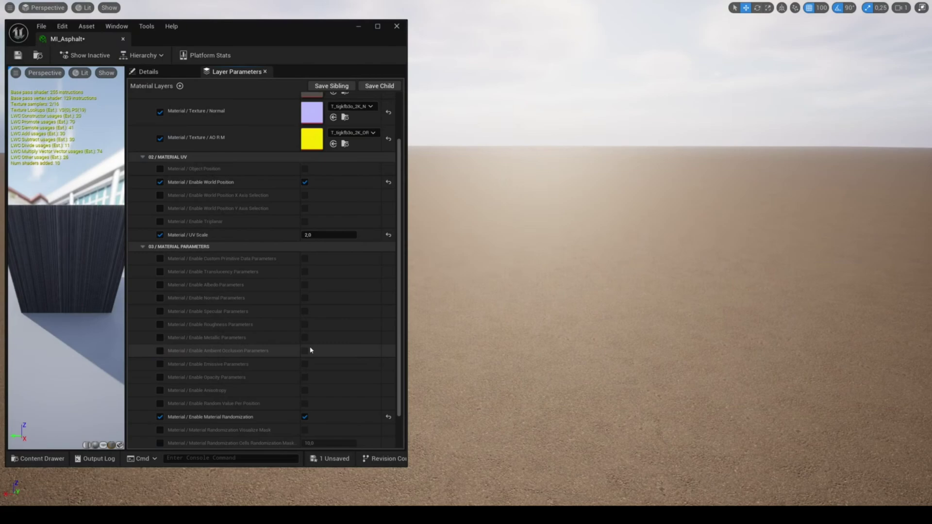
# Enable MI_Asphalt's roughness parameters with a Roughness Intensity of 0.1 and its specular parameters with an IOR Specular of 2.5.
pyautogui.click(305, 324)
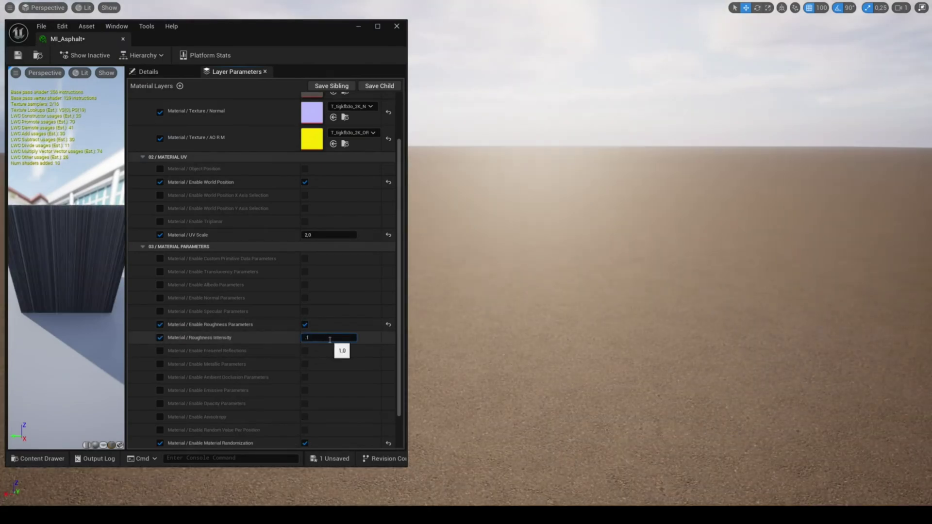
pyautogui.click(160, 311)
pyautogui.click(304, 311)
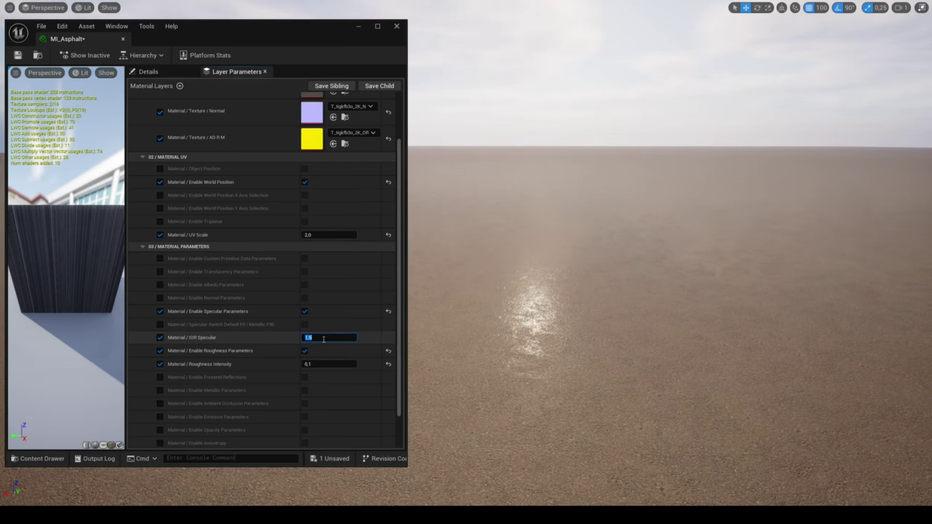
# Enable Fresnel reflections in the material parameters of MI_Asphalt.
pyautogui.scroll(-2, 292, 368)
pyautogui.click(160, 348)
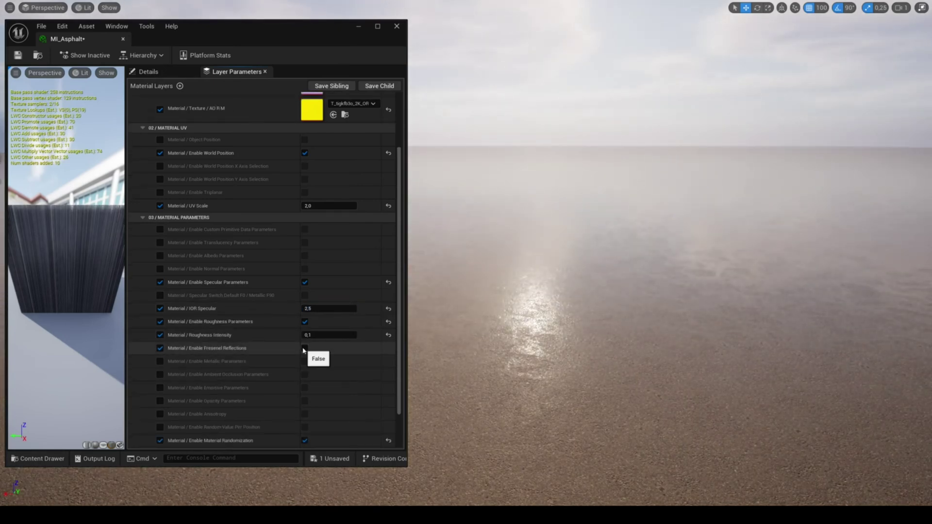
pyautogui.click(304, 348)
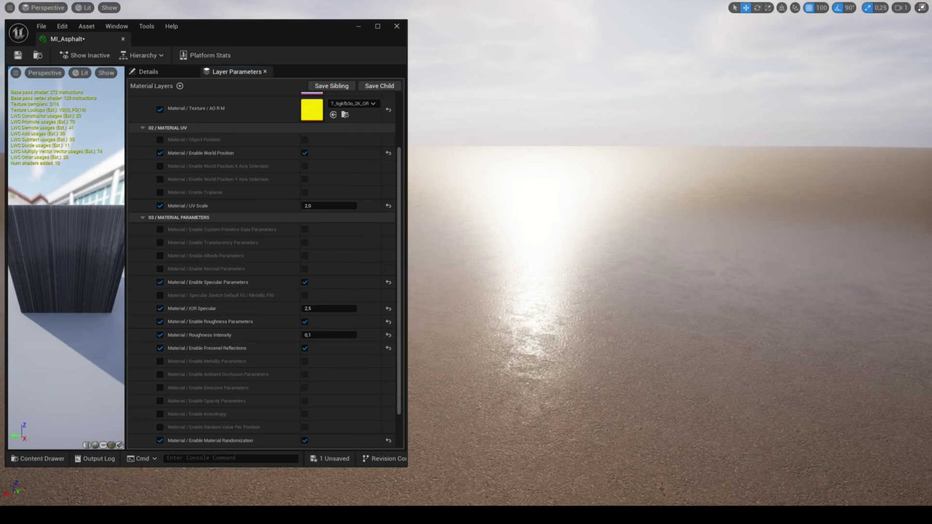
# Play the level and compare the asphalt ground with Fresnel reflections switched off and on.
pyautogui.hotkey('alt', 'p')
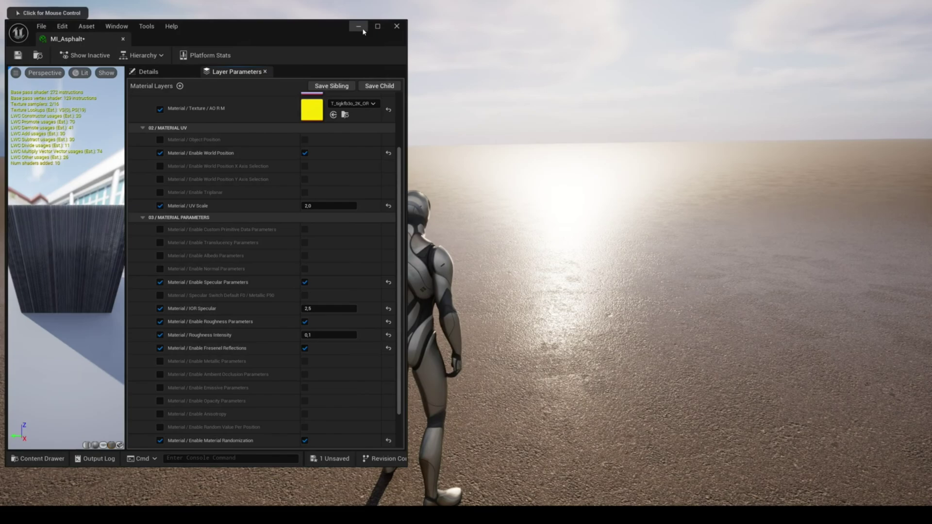
pyautogui.click(362, 29)
pyautogui.click(575, 231)
pyautogui.press('w')
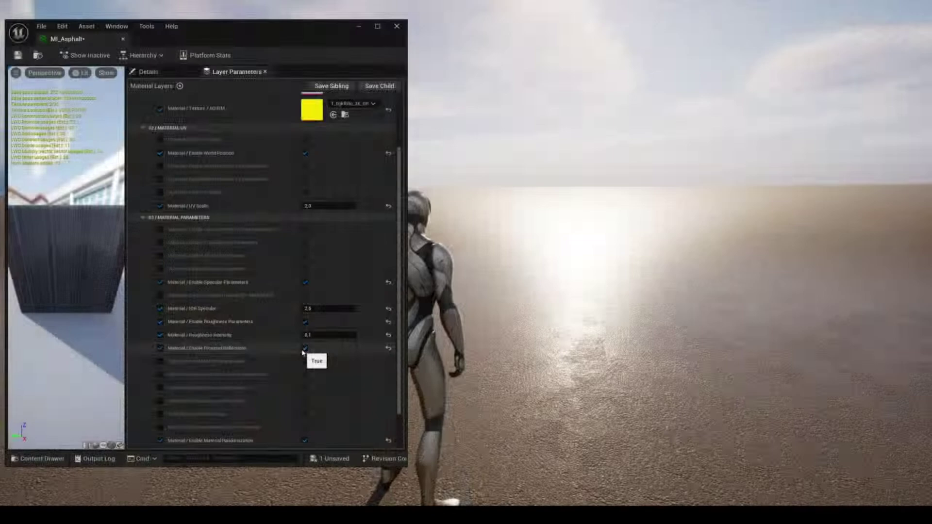
pyautogui.click(303, 350)
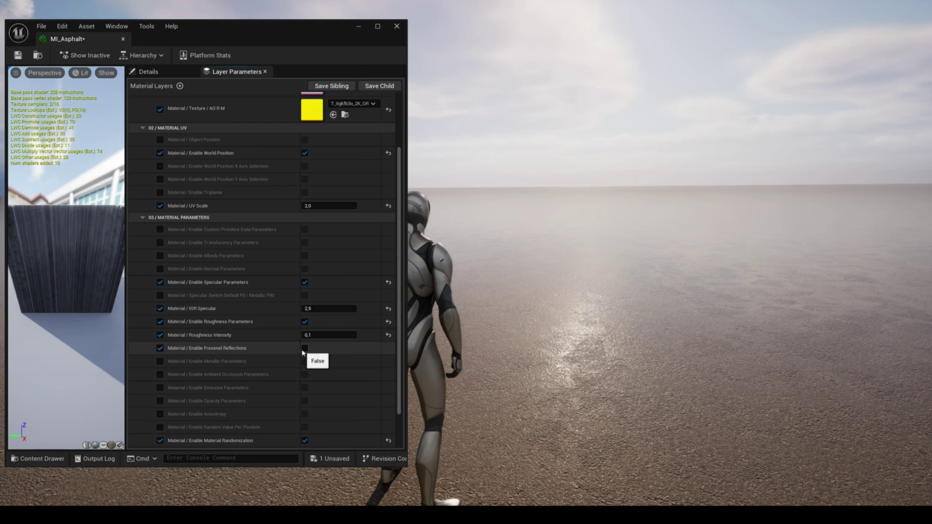
pyautogui.click(304, 348)
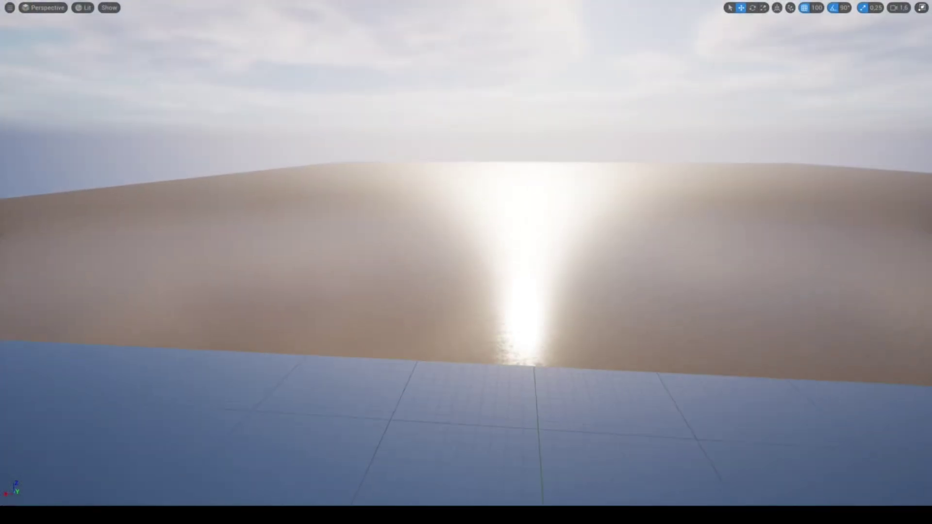
# Enable Correct Distance Reflections for MI_Asphalt.
pyautogui.press('s')
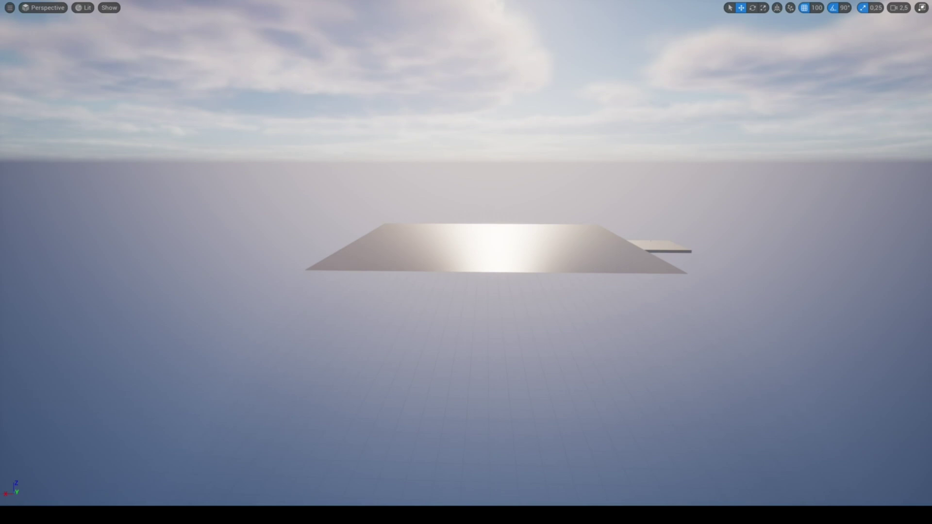
pyautogui.moveTo(323, 515)
pyautogui.click(370, 485)
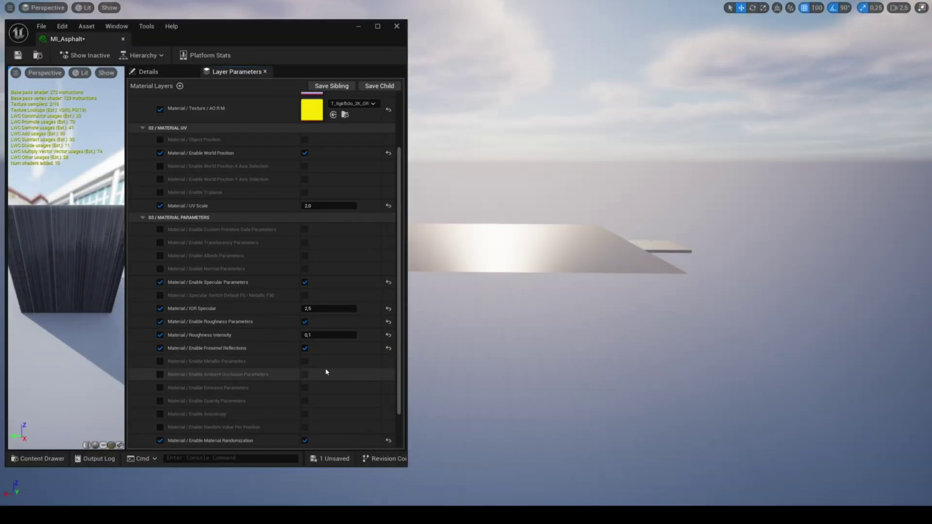
pyautogui.scroll(-5, 326, 372)
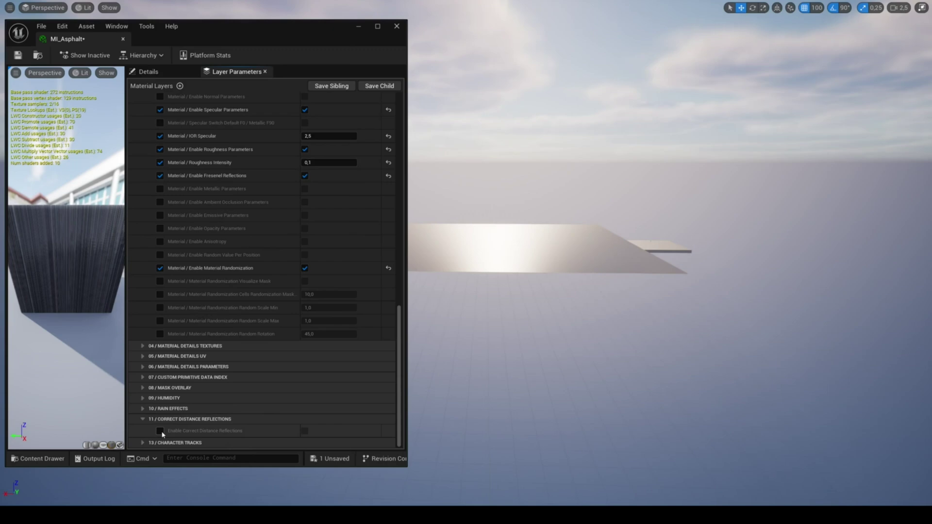
pyautogui.click(304, 431)
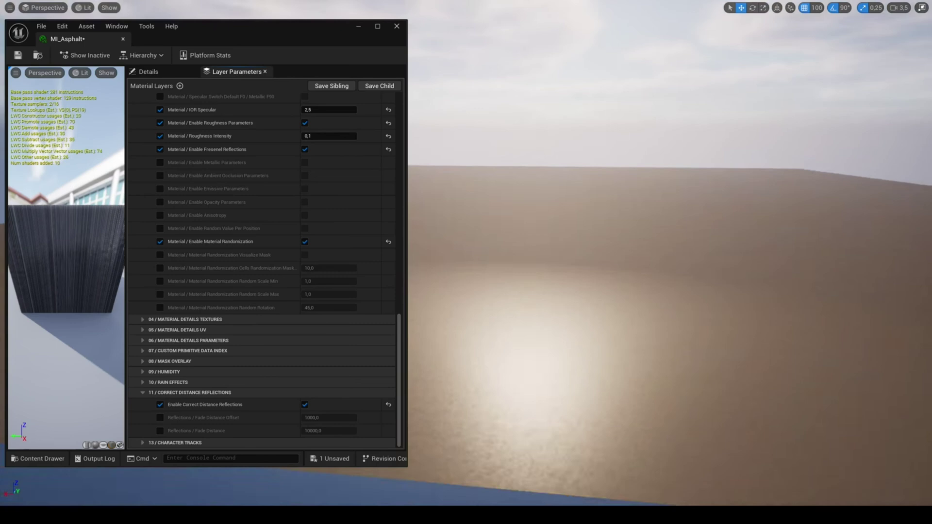
# Override the reflections Fade Distance of MI_Asphalt and set it to 20000.
pyautogui.click(160, 431)
pyautogui.click(348, 431)
pyautogui.write('20000')
pyautogui.press('Return')
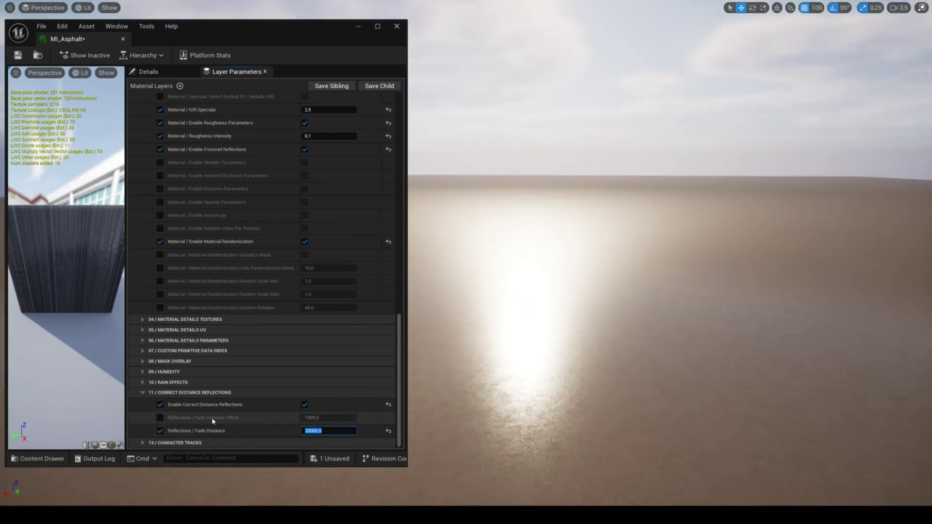
# Set the reflections Fade Distance Offset to 500 and multiply the Fade Distance by 2.
pyautogui.click(159, 418)
pyautogui.click(325, 417)
pyautogui.write('500')
pyautogui.press('Return')
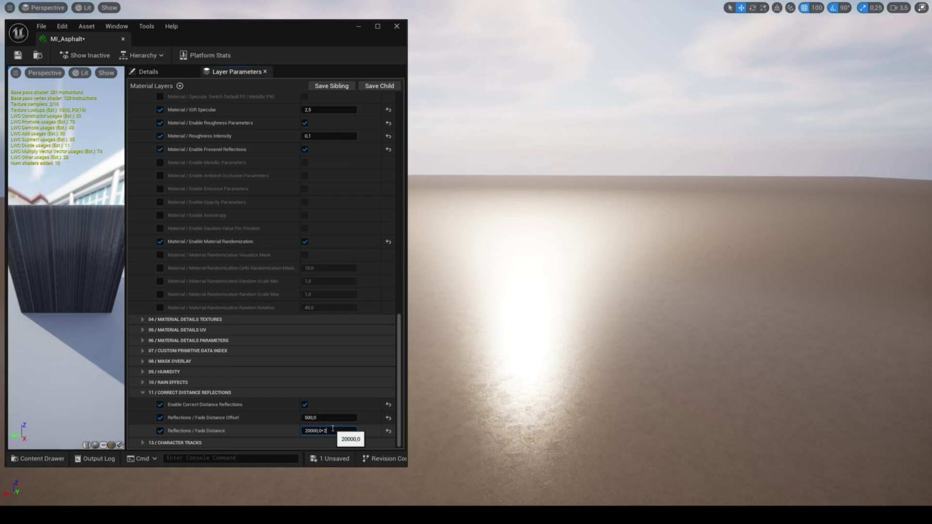
pyautogui.press('Return')
pyautogui.moveTo(700, 431); pyautogui.dragTo(700, 430, button='right')
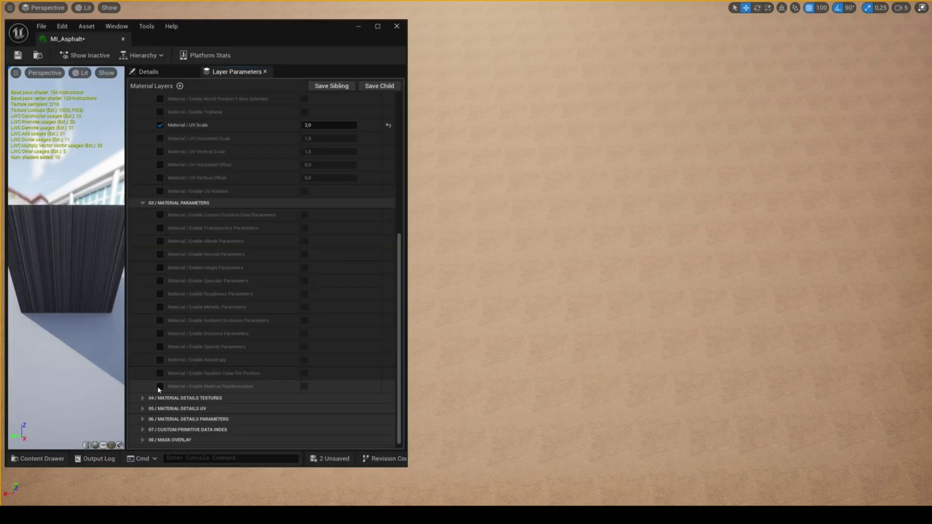
# Enable material randomization for MI_Asphalt.
pyautogui.click(159, 386)
pyautogui.click(305, 387)
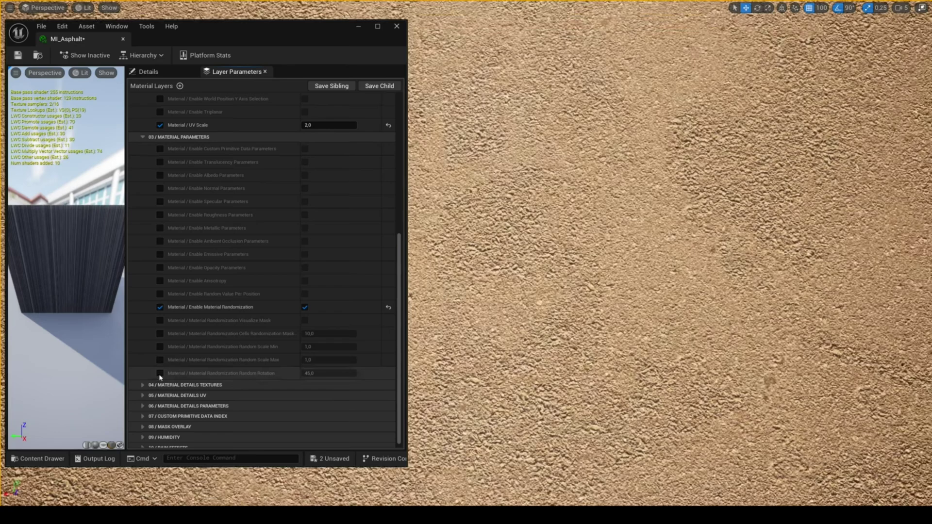
# Try a material randomization Random Rotation of 20 and reset it to the default.
pyautogui.click(160, 374)
pyautogui.click(322, 374)
pyautogui.write('20')
pyautogui.press('Return')
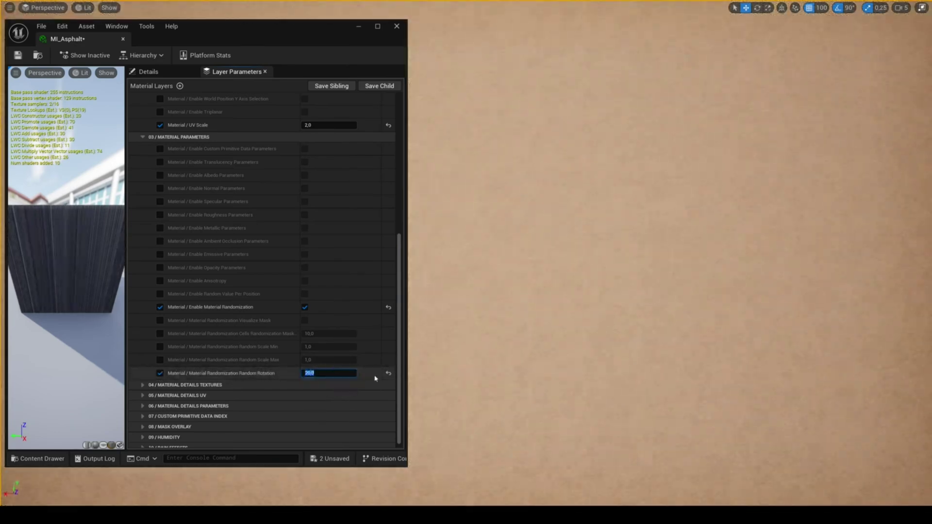
pyautogui.click(389, 373)
# Override the randomization scale limits of MI_Asphalt, trying a Random Scale Max of 0.5 and a Random Scale Min of 4.
pyautogui.click(160, 360)
pyautogui.click(160, 347)
pyautogui.click(324, 359)
pyautogui.write('0,5')
pyautogui.press('Return')
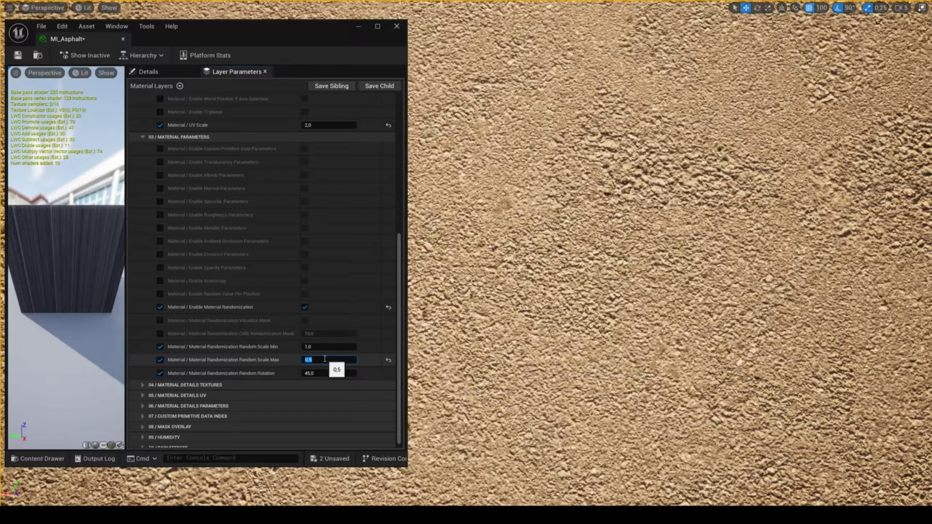
pyautogui.click(327, 347)
pyautogui.write('4')
pyautogui.press('Return')
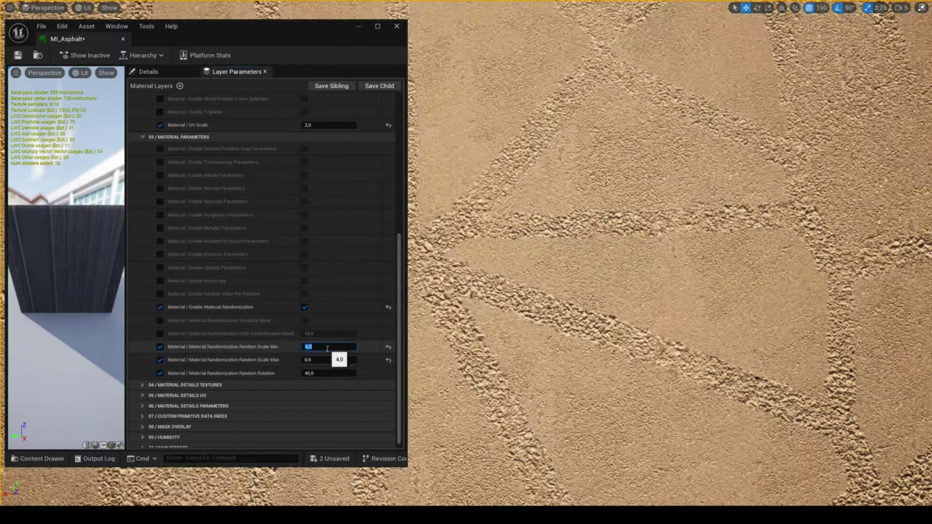
# Return both Random Scale Min and Random Scale Max of the asphalt randomization to 1.
pyautogui.write('1')
pyautogui.click(327, 360)
pyautogui.write('1')
pyautogui.press('Return')
# Override the Cells Randomization Mask of MI_Asphalt and try the values 5, 10 and 4.
pyautogui.click(159, 333)
pyautogui.click(332, 335)
pyautogui.write('5')
pyautogui.press('Return')
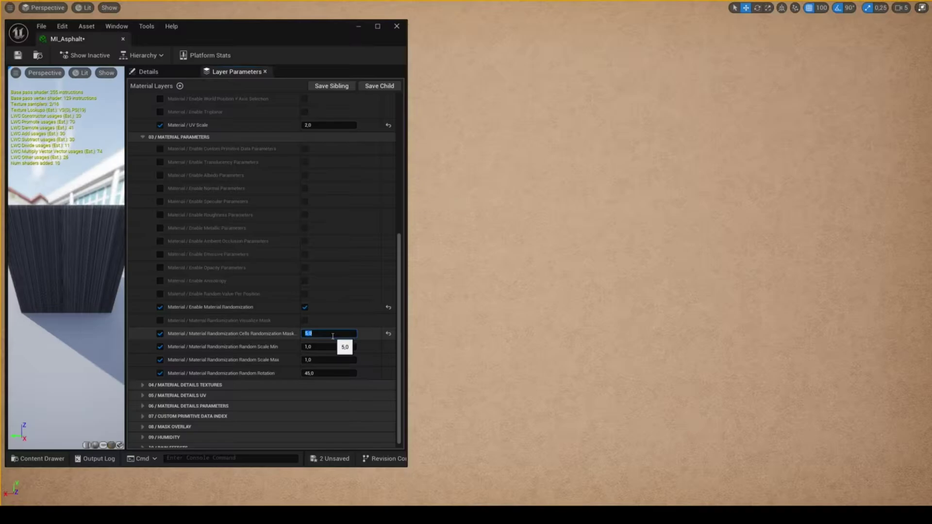
pyautogui.write('10')
pyautogui.press('Return')
pyautogui.click(314, 334)
pyautogui.write('4')
pyautogui.press('Return')
# Turn on the material randomization mask visualization and set the Cells Randomization Mask to 40.
pyautogui.click(160, 320)
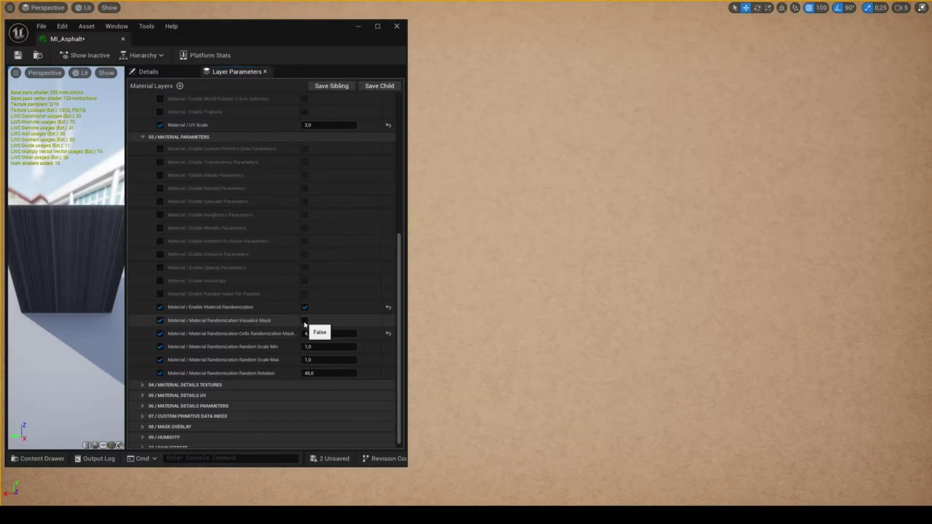
pyautogui.click(304, 321)
pyautogui.click(334, 333)
pyautogui.write('40')
pyautogui.press('Return')
pyautogui.scroll(3, 502, 329)
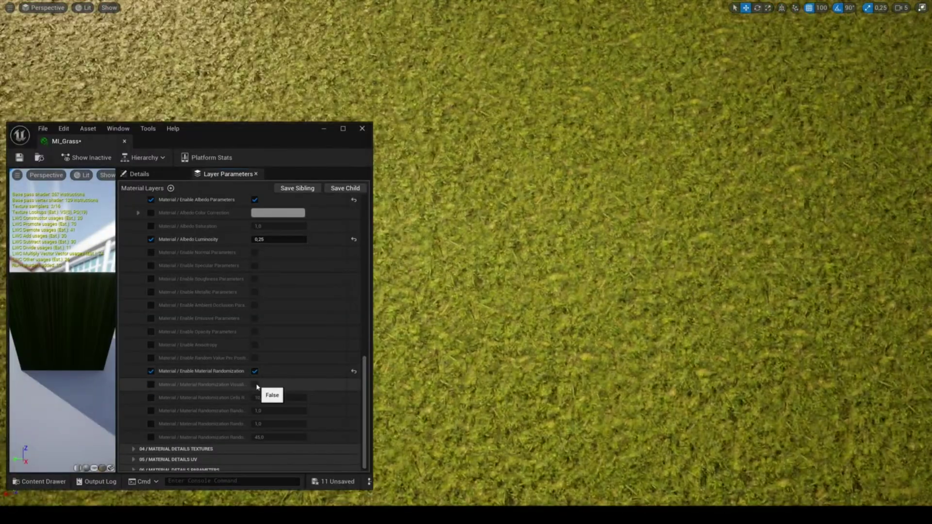
# Toggle material randomization of MI_Grass on and off to compare the visible tiling on the grass.
pyautogui.click(255, 385)
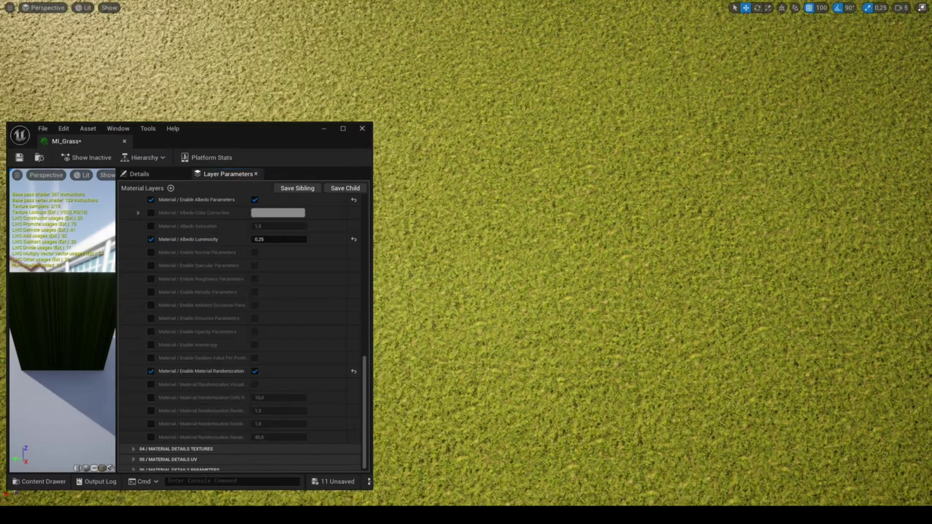
pyautogui.click(252, 373)
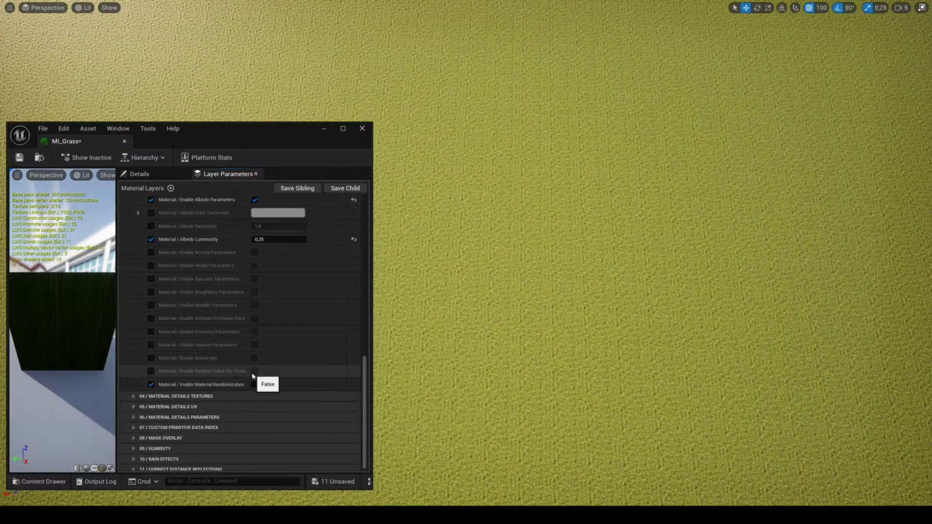
pyautogui.click(254, 383)
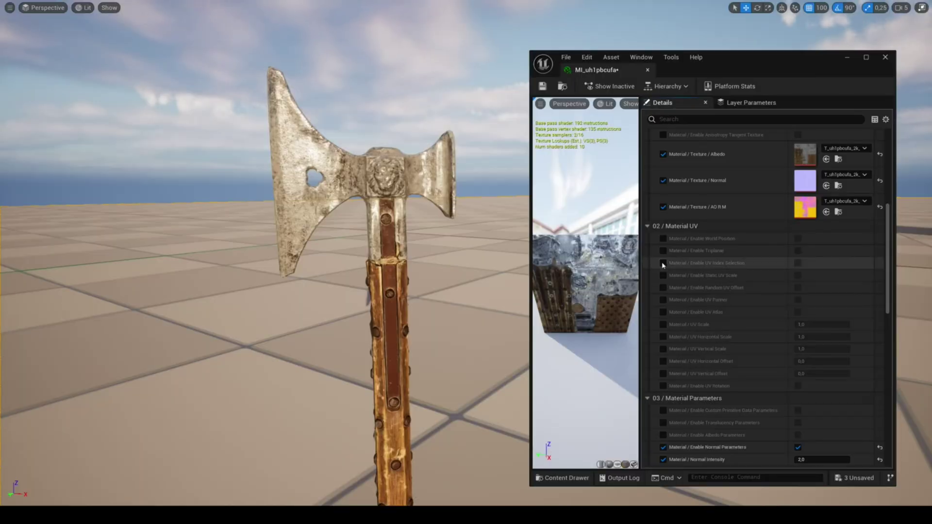
# Enable UV Index Selection on the axe material MI_uh1pbcufa and try UV Index Selection values 3 and 4.
pyautogui.click(796, 264)
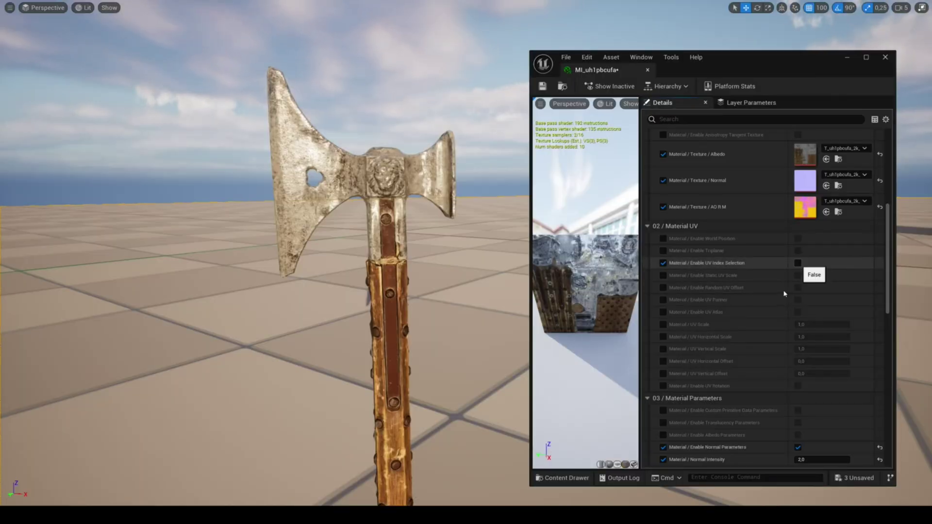
pyautogui.click(797, 263)
pyautogui.click(813, 275)
pyautogui.write('4')
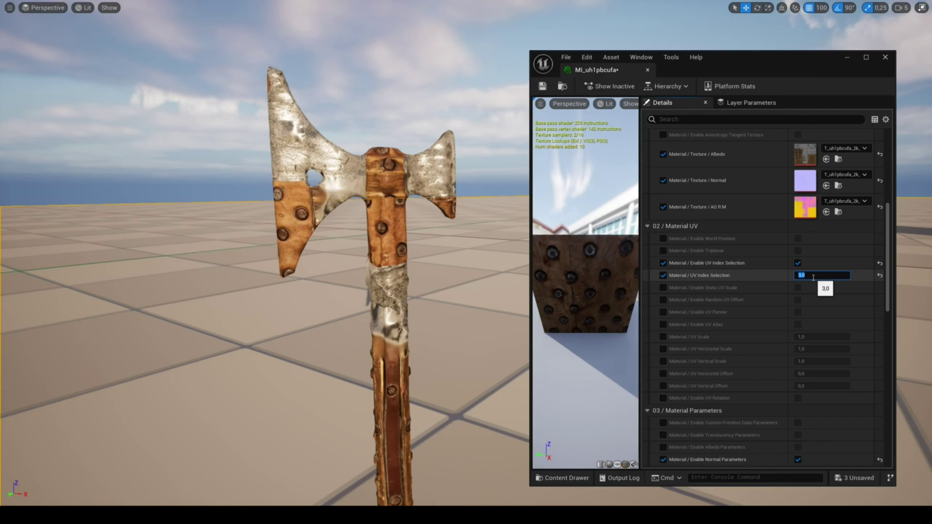
pyautogui.press('Return')
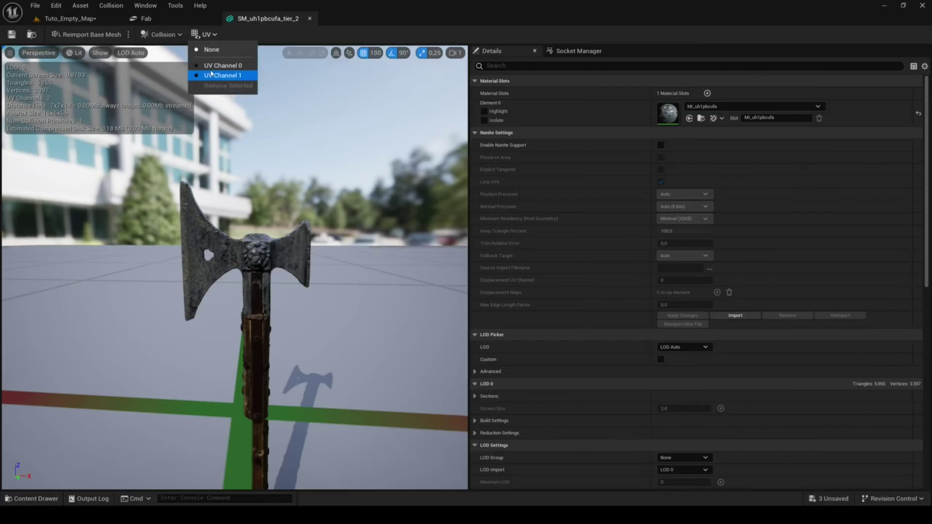
# Overlay UV Channel 0 and UV Channel 1 of the axe mesh SM_uh1pbcufa_tier_2 in its viewport.
pyautogui.click(213, 64)
pyautogui.click(207, 38)
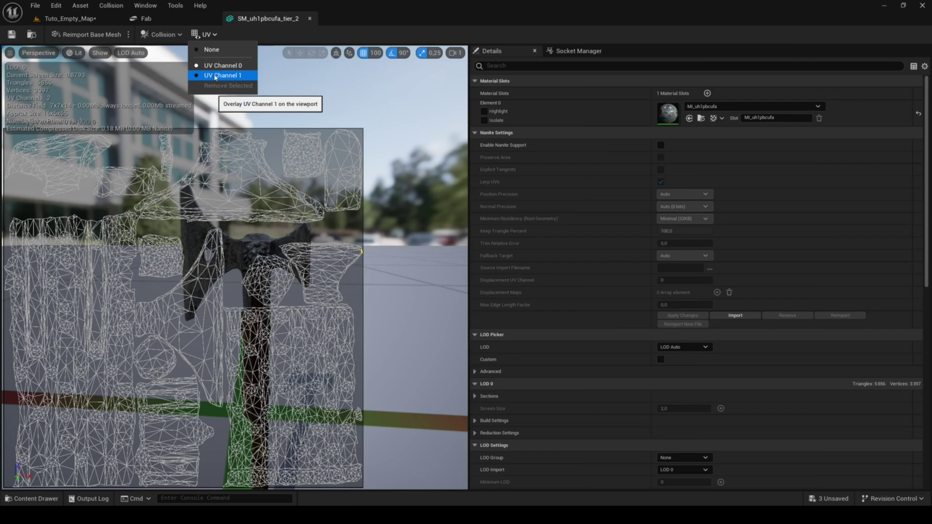
pyautogui.click(216, 77)
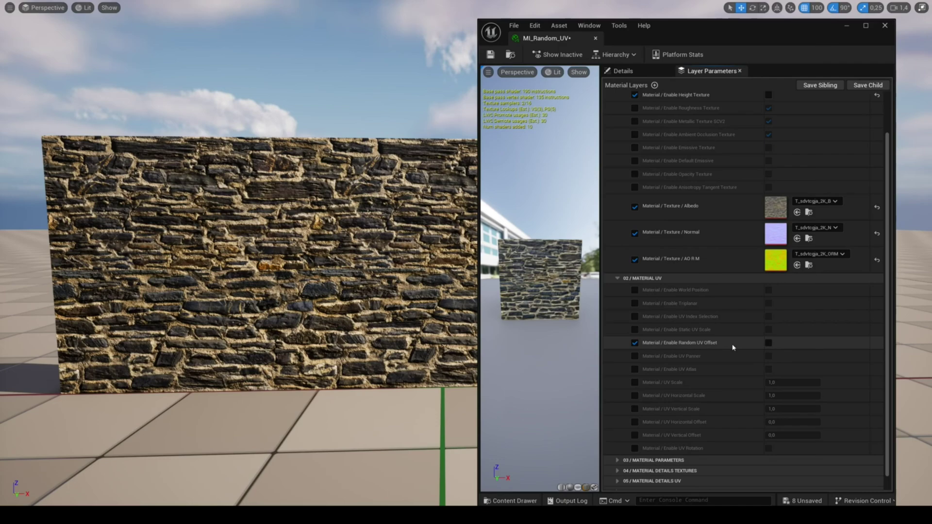
# Enable Random UV Offset on MI_Random_UV with vertical influence 1 and horizontal influence 0, sliding the stone wall sideways to test it.
pyautogui.click(768, 343)
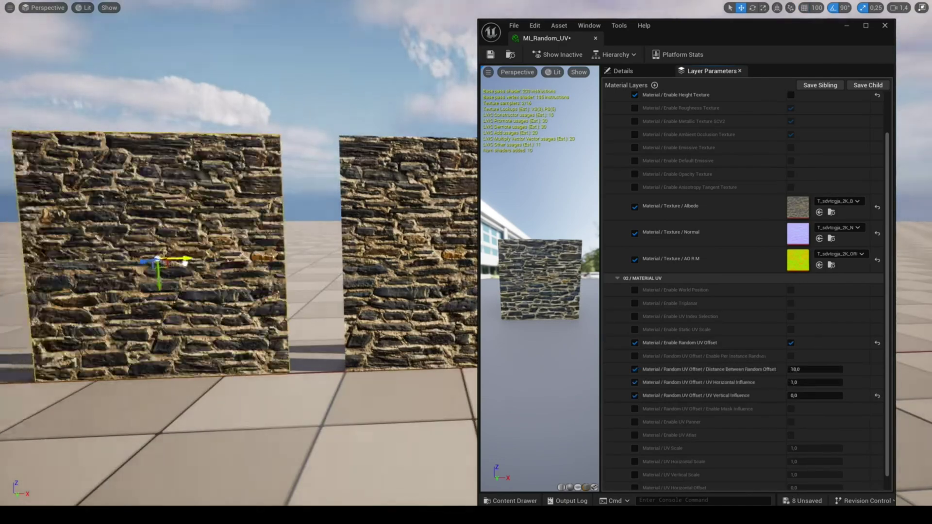
pyautogui.moveTo(185, 263)
pyautogui.mouseDown()
pyautogui.moveTo(225, 267)
pyautogui.moveTo(226, 259)
pyautogui.moveTo(190, 258)
pyautogui.mouseUp()
pyautogui.press('Return')
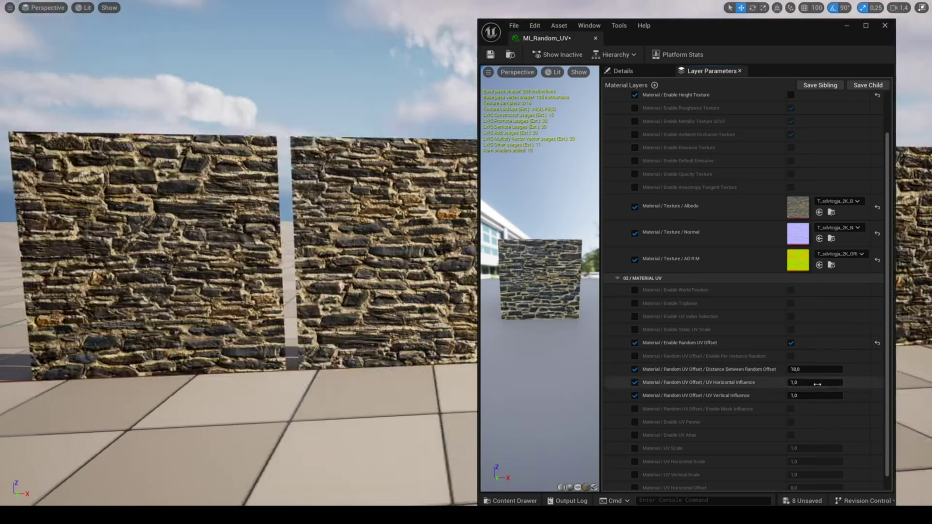
pyautogui.press('Return')
pyautogui.moveTo(151, 275)
pyautogui.mouseDown()
pyautogui.moveTo(116, 272)
pyautogui.moveTo(146, 280)
pyautogui.mouseUp()
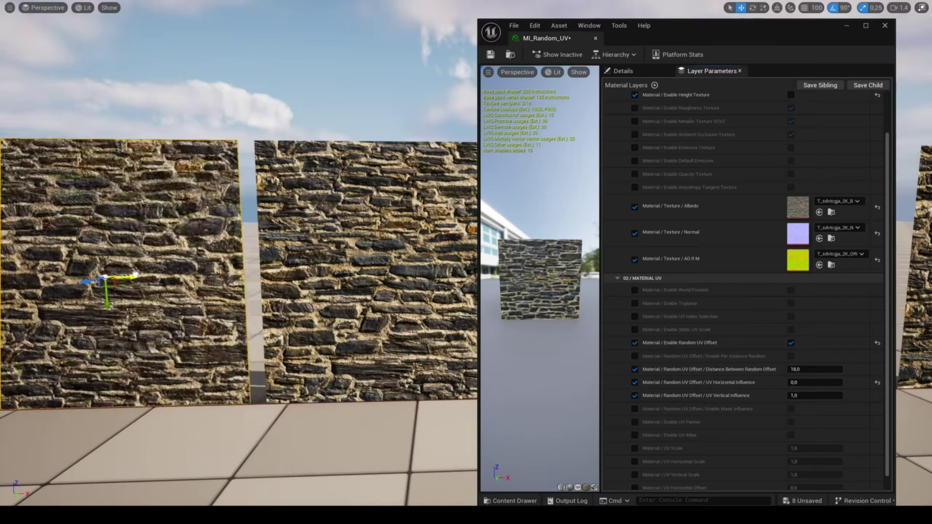
# Try the values 0.5, 0.2 and 0 for the Random UV Offset's UV Vertical Influence.
pyautogui.write('0,5')
pyautogui.press('Return')
pyautogui.click(801, 395)
pyautogui.write('0,2')
pyautogui.press('Return')
pyautogui.click(810, 395)
pyautogui.write('0')
pyautogui.press('Return')
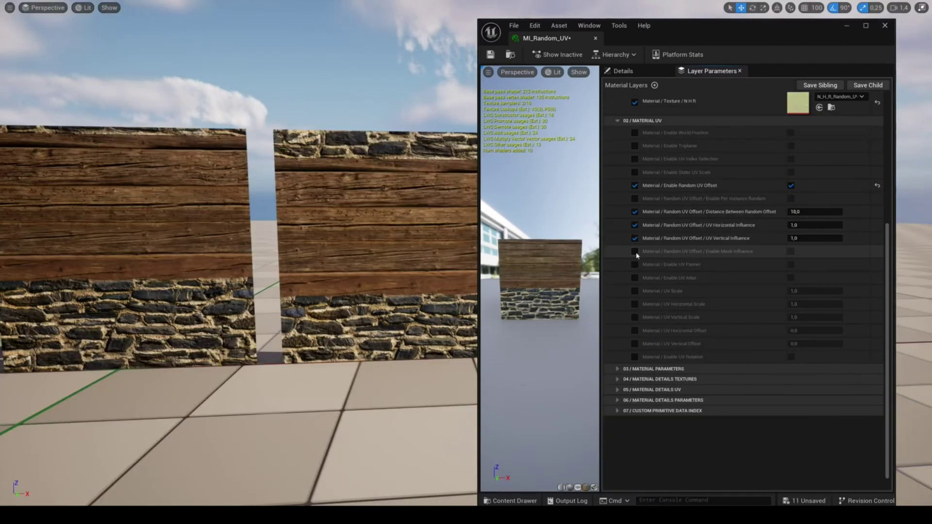
# Enable Mask Influence for the Random UV Offset of the wood-and-stone wall and assign the Mask_Random_UV texture as its mask.
pyautogui.click(635, 252)
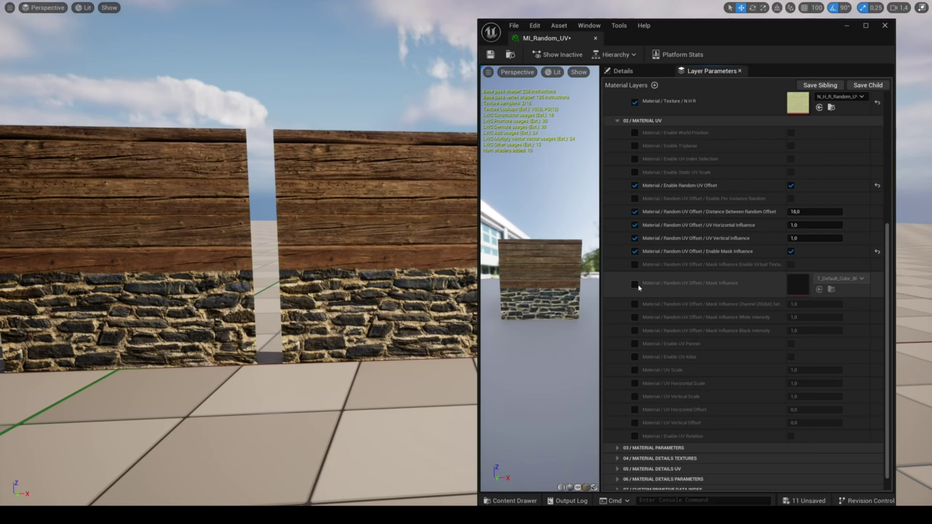
pyautogui.click(636, 285)
pyautogui.press('F11')
pyautogui.moveTo(197, 381); pyautogui.dragTo(801, 295)
pyautogui.press('F11')
# Slide the selected wood-and-stone wall sideways before and after setting the UV Vertical Influence to 0.
pyautogui.click(414, 250)
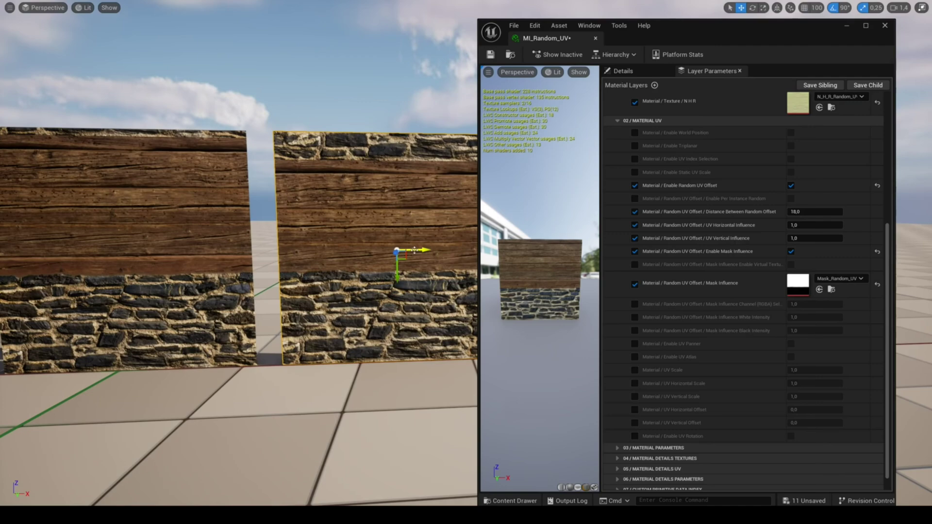
pyautogui.moveTo(414, 250); pyautogui.dragTo(458, 250)
pyautogui.moveTo(459, 250); pyautogui.dragTo(330, 250, button='middle')
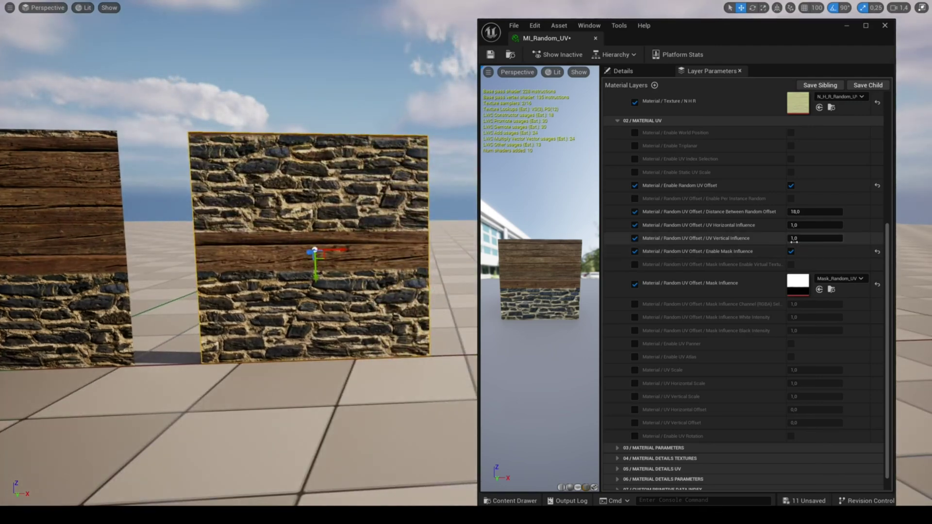
pyautogui.moveTo(803, 239); pyautogui.dragTo(781, 240)
pyautogui.moveTo(343, 251); pyautogui.dragTo(441, 257)
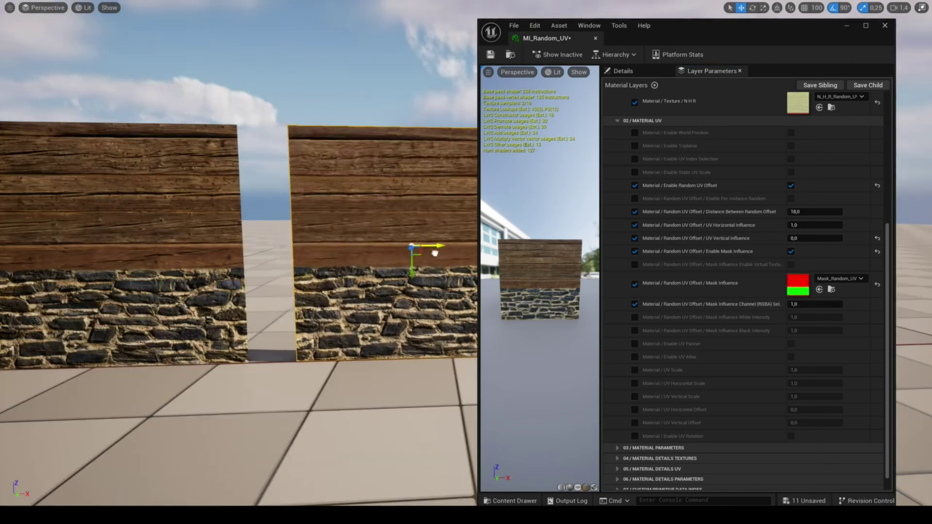
# Set the Mask Influence Channel (RGBA) Selection to 2, sliding the wall sideways before and after the change to compare.
pyautogui.moveTo(435, 251); pyautogui.dragTo(412, 251)
pyautogui.click(813, 305)
pyautogui.write('2')
pyautogui.press('Return')
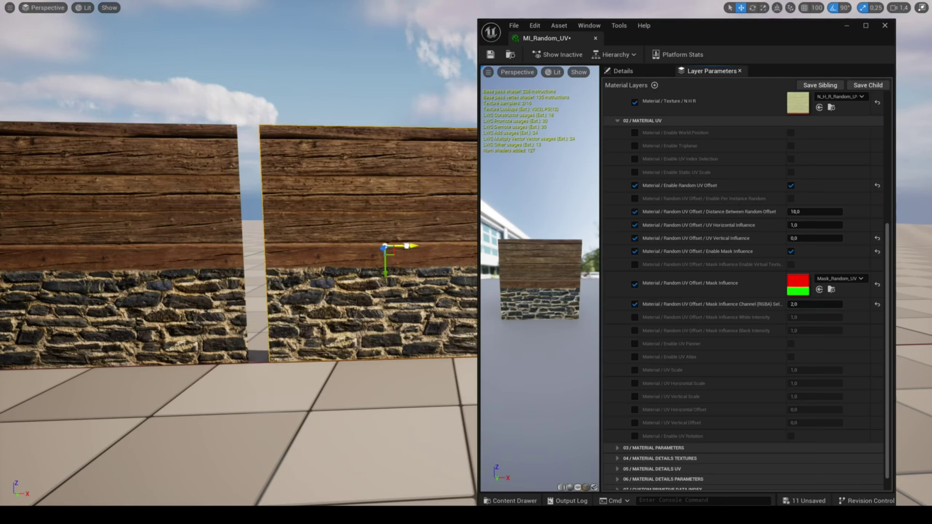
pyautogui.moveTo(407, 246); pyautogui.dragTo(430, 246)
pyautogui.moveTo(430, 246); pyautogui.dragTo(452, 253, button='right')
pyautogui.moveTo(285, 262)
pyautogui.mouseDown()
pyautogui.moveTo(382, 263)
pyautogui.moveTo(278, 263)
pyautogui.mouseUp()
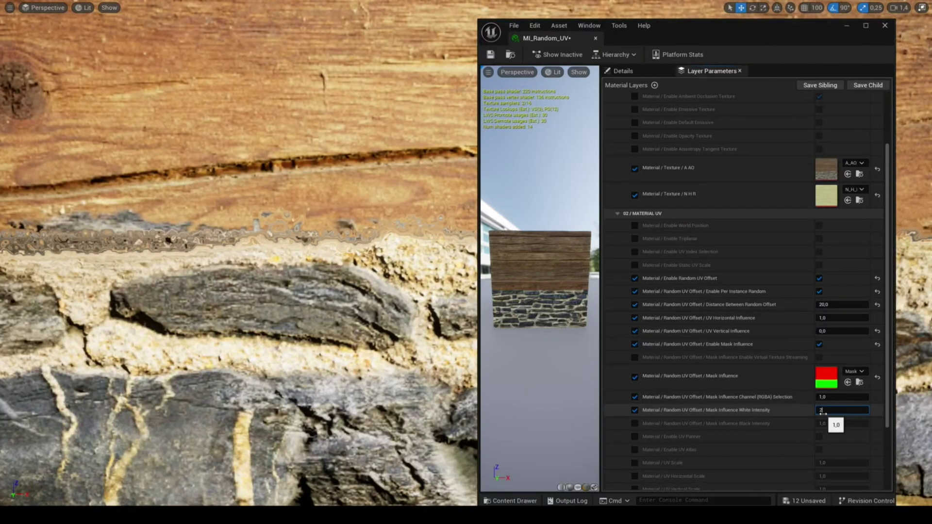
# Try Mask Influence White Intensity values of 10, 100 and 1000, and return it to 1.
pyautogui.press('Return')
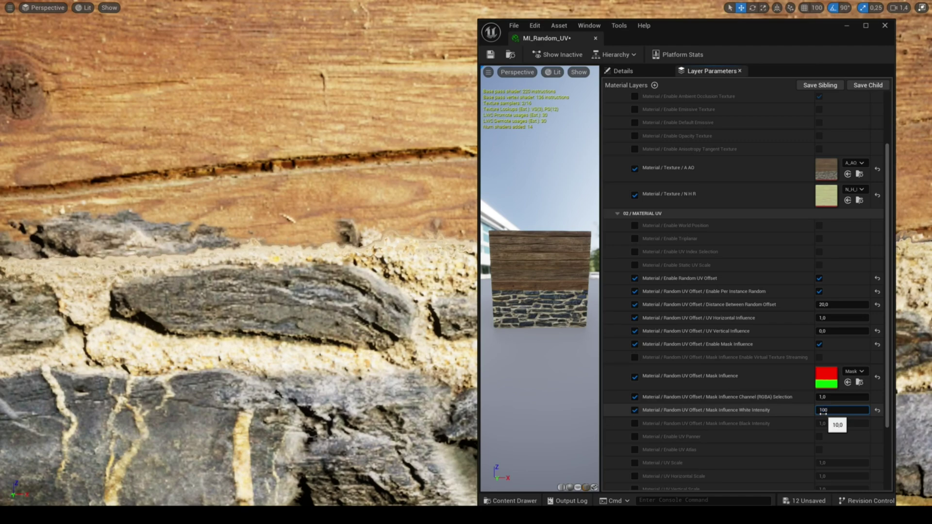
pyautogui.press('Return')
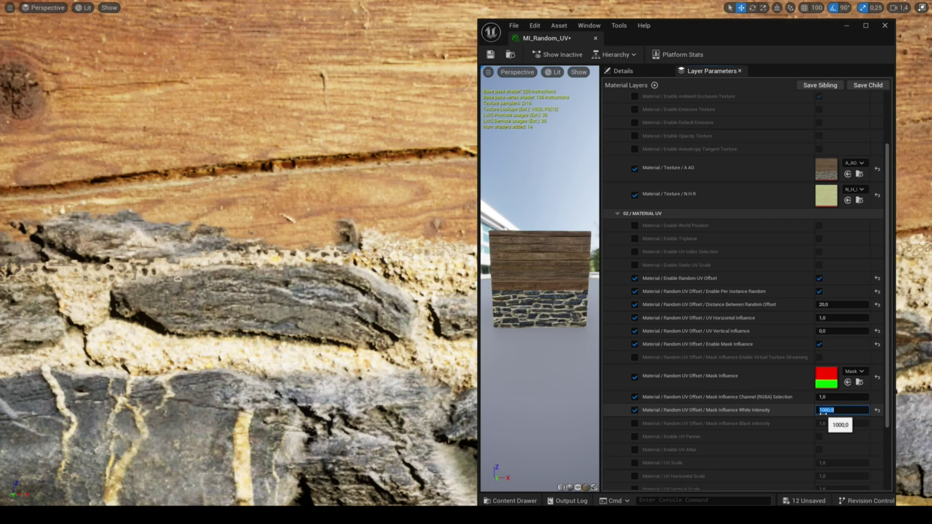
pyautogui.write('1')
pyautogui.press('Return')
# Override the Mask Influence Black Intensity and try increasing values, including 10 and 40.
pyautogui.click(634, 423)
pyautogui.click(837, 423)
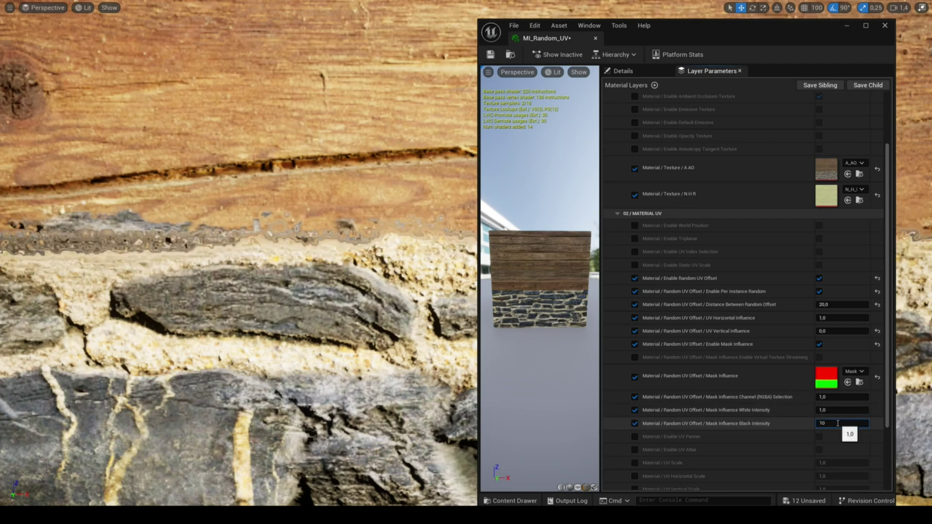
pyautogui.write('2')
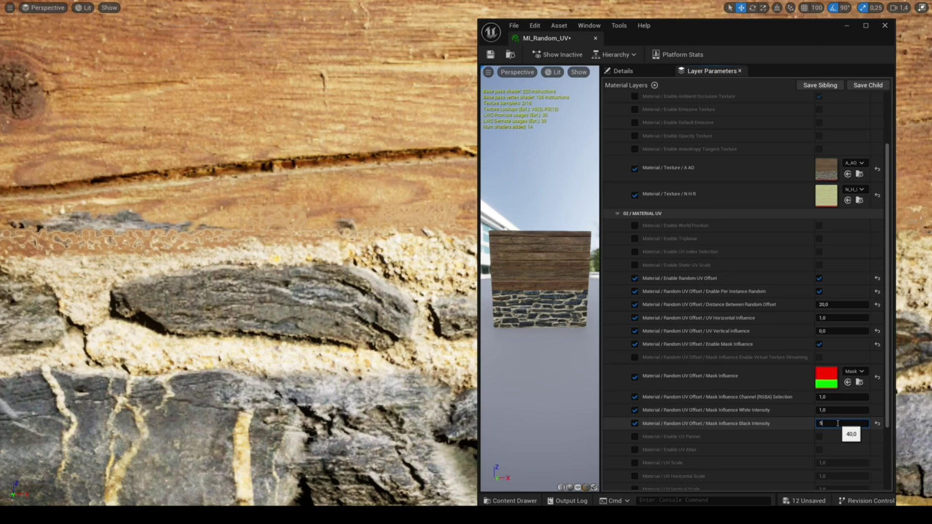
pyautogui.write('0,0')
pyautogui.press('Return')
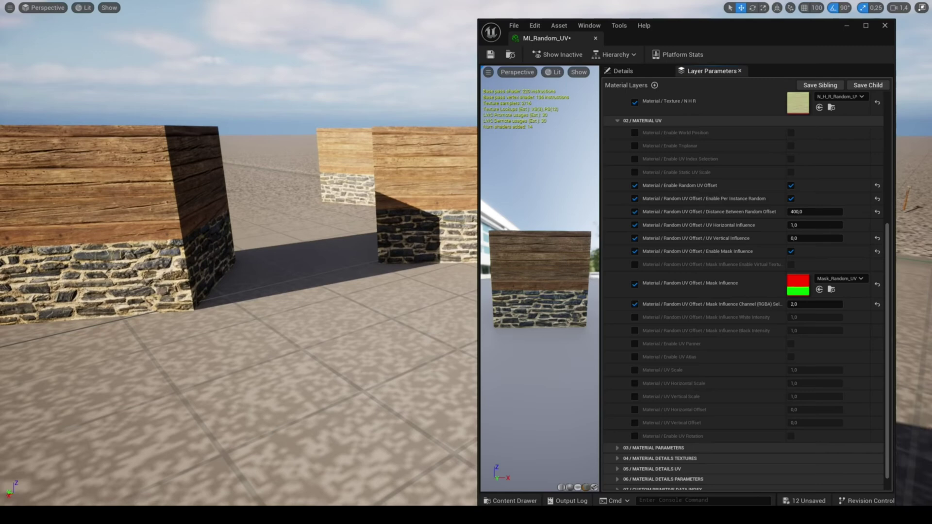
# Disable Per Instance Random for the Random UV Offset and try several values for Distance Between Random Offset, including 100 and 0.
pyautogui.press('Return')
pyautogui.click(791, 199)
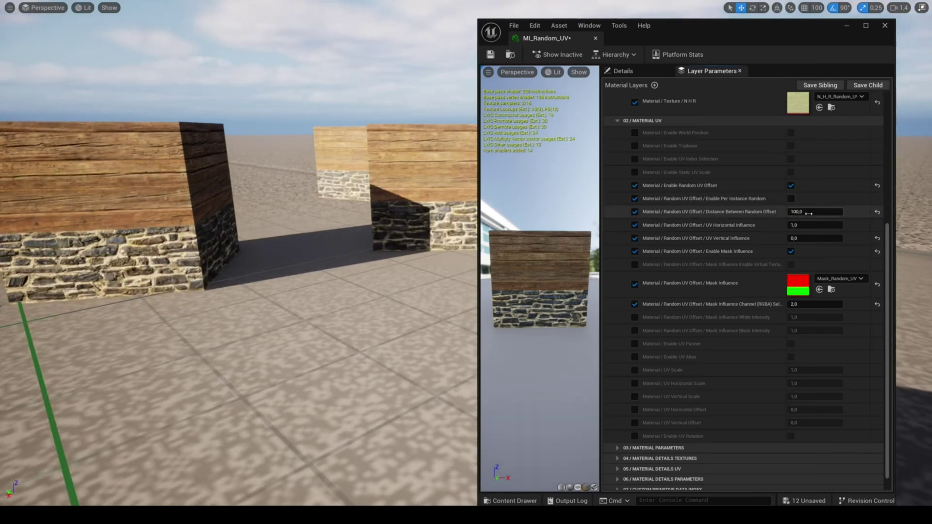
pyautogui.click(808, 213)
pyautogui.write('0')
pyautogui.press('Return')
pyautogui.write('1000')
pyautogui.press('BackSpace')
pyautogui.press('BackSpace')
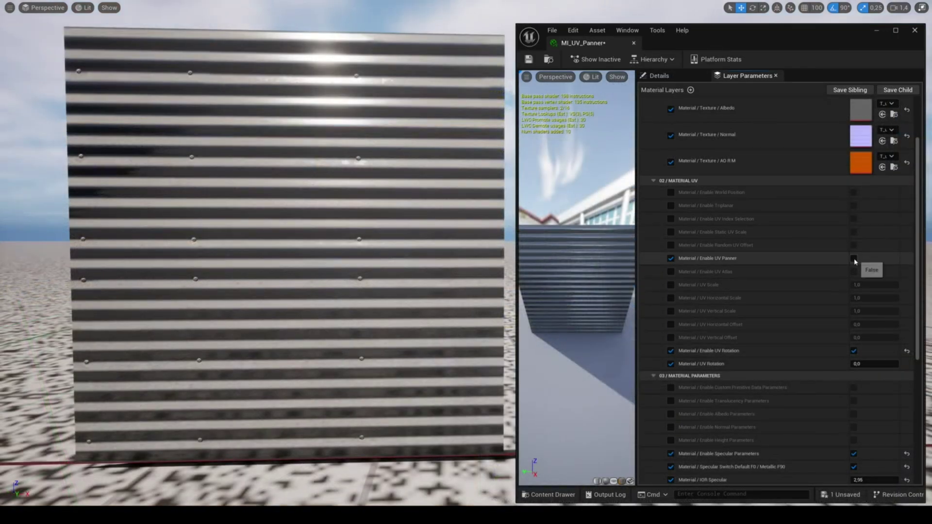
# Enable the UV Panner on the corrugated metal's MI_UV_Panner and try vertical speeds of 0.2, 0.4, 0.5, 0.1 and -0.4.
pyautogui.click(854, 259)
pyautogui.press('Return')
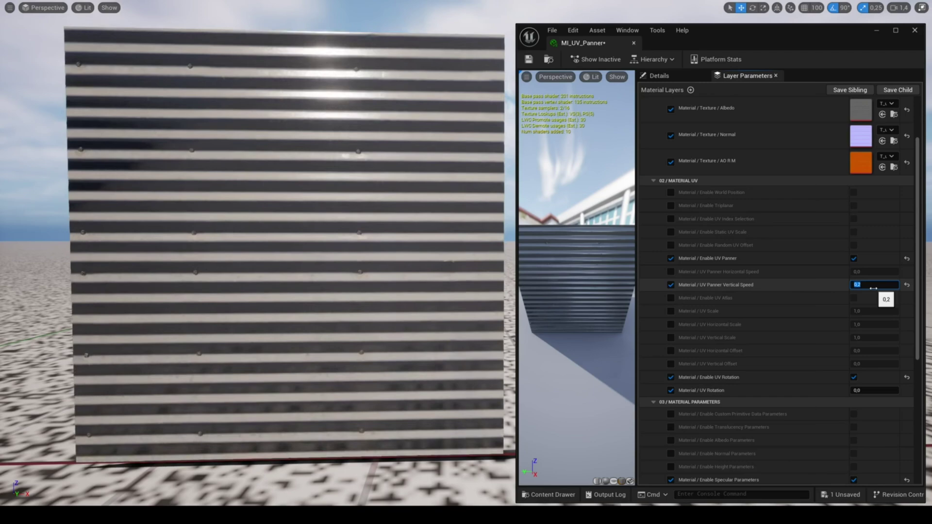
pyautogui.write('4')
pyautogui.press('Return')
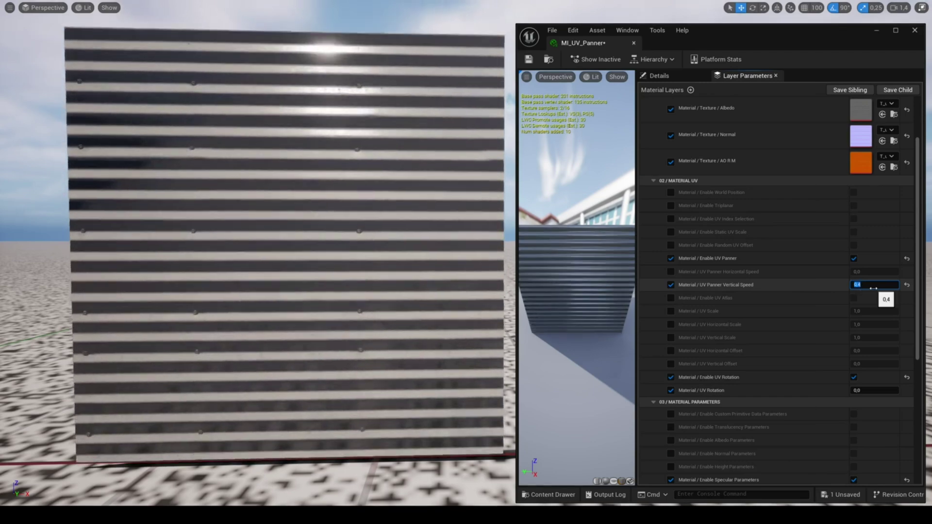
pyautogui.press('Return')
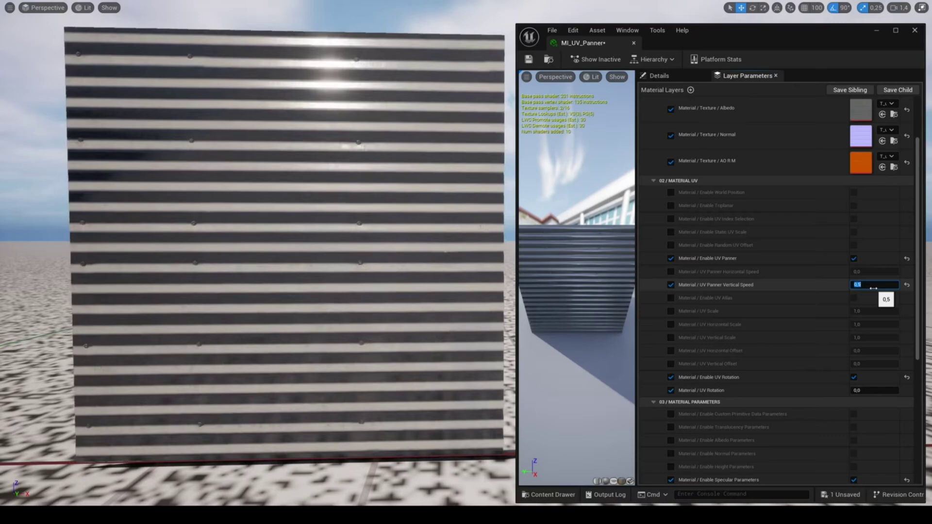
pyautogui.press('Return')
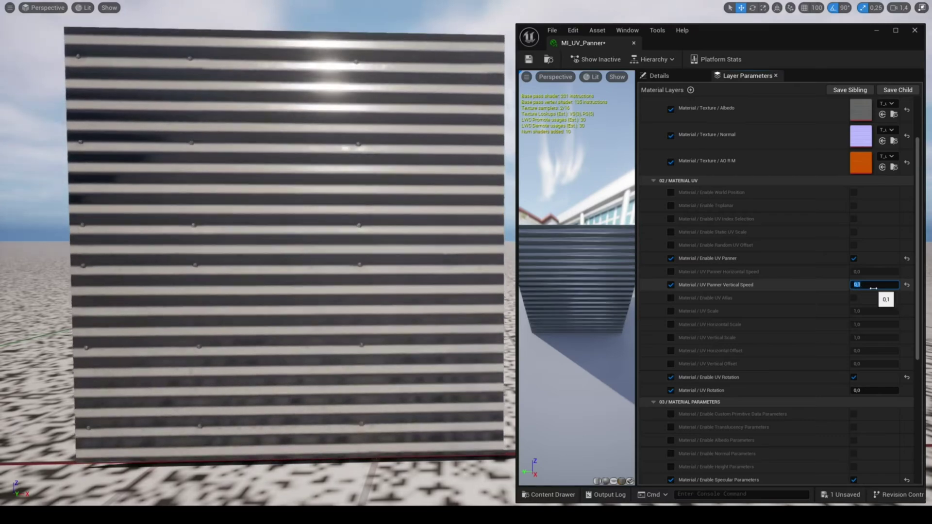
pyautogui.write('-0,4')
pyautogui.press('Return')
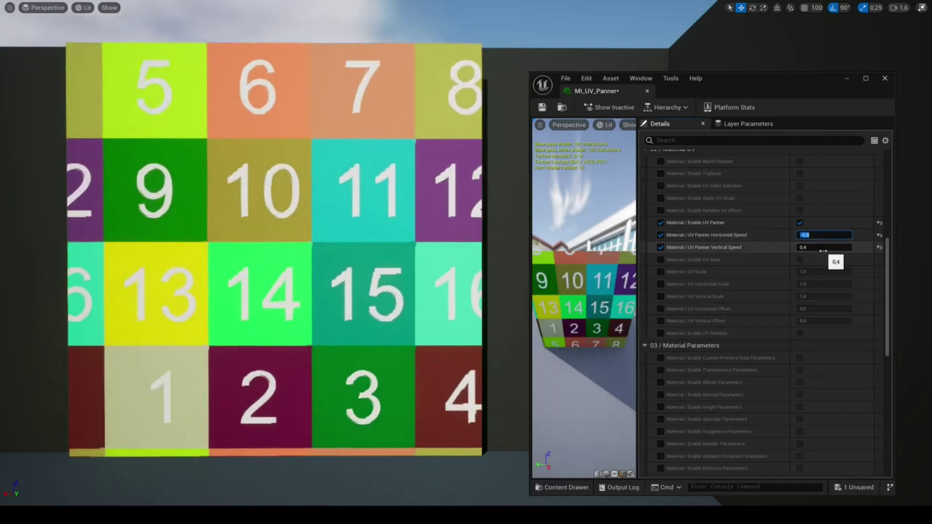
# Set the numbered grid's UV Panner Vertical Speed to 0 and try a negative vertical speed.
pyautogui.click(822, 248)
pyautogui.write('0')
pyautogui.press('Return')
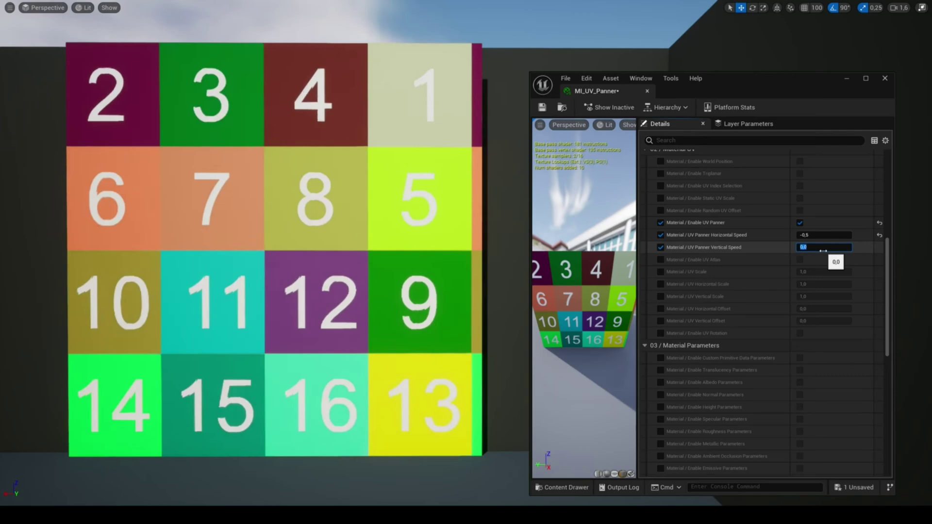
pyautogui.write('-2')
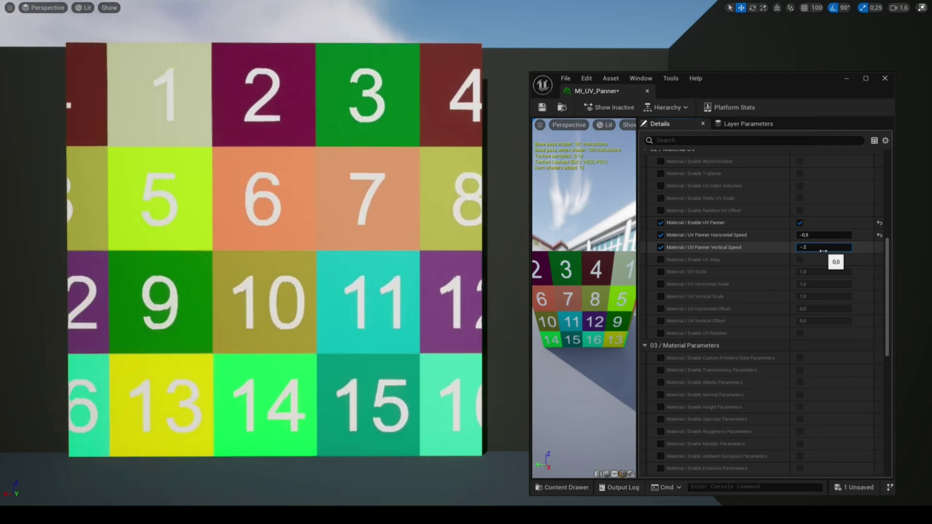
pyautogui.press('Return')
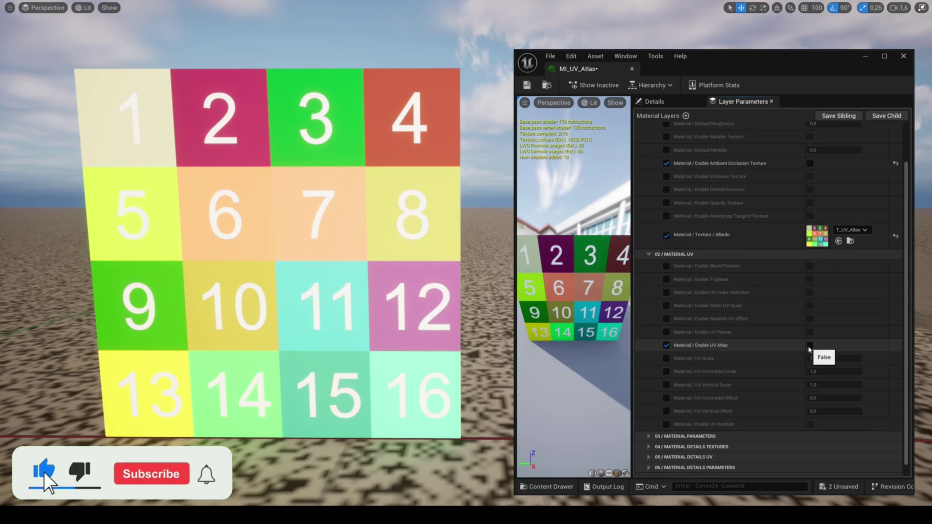
# Enable UV Atlas on MI_UV_Atlas and set the Atlas Count to 4.
pyautogui.click(810, 345)
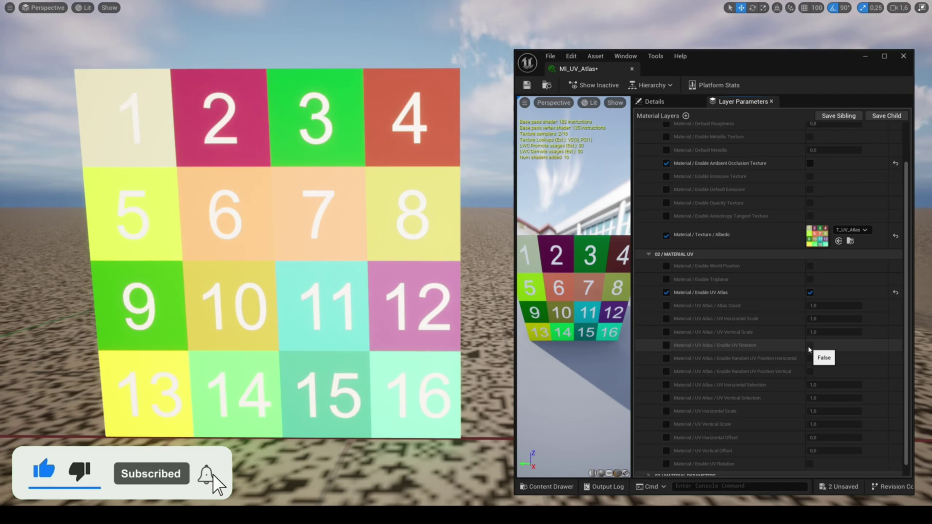
pyautogui.scroll(-1, 796, 359)
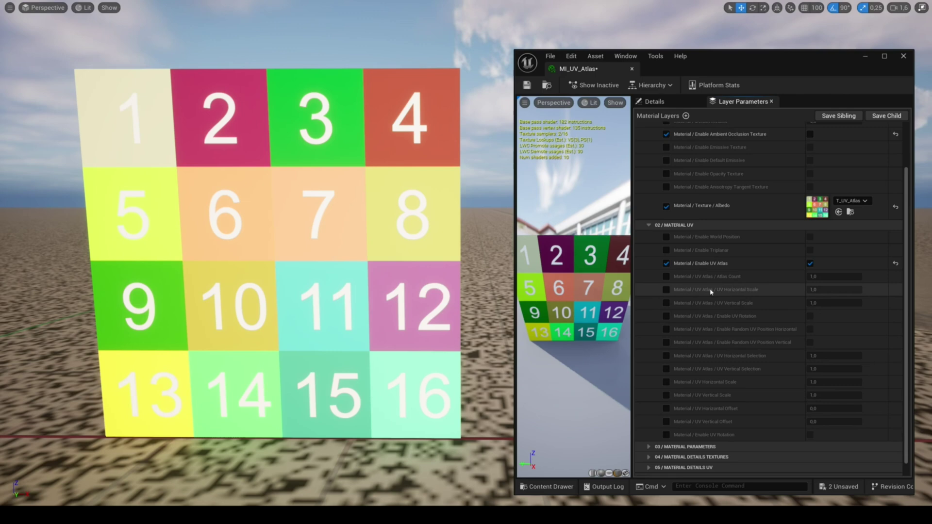
pyautogui.click(666, 276)
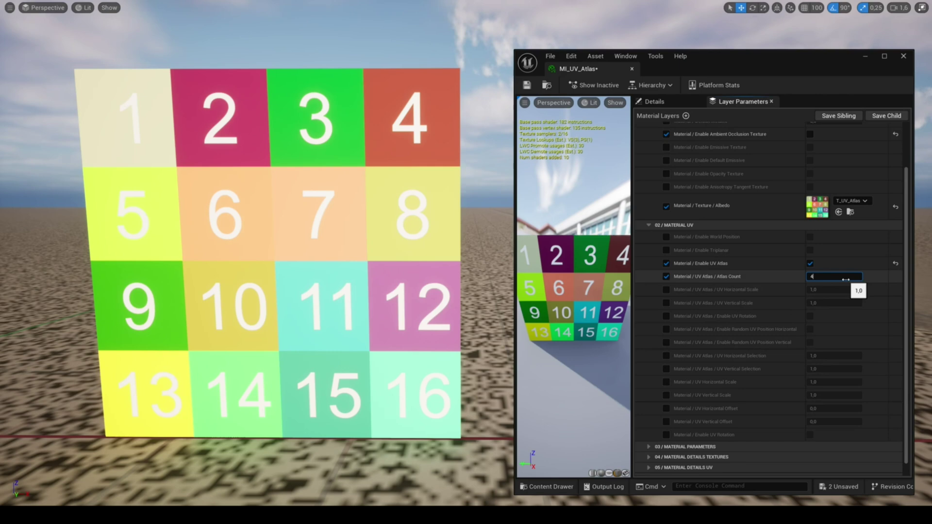
pyautogui.click(845, 277)
pyautogui.write('4')
pyautogui.press('Return')
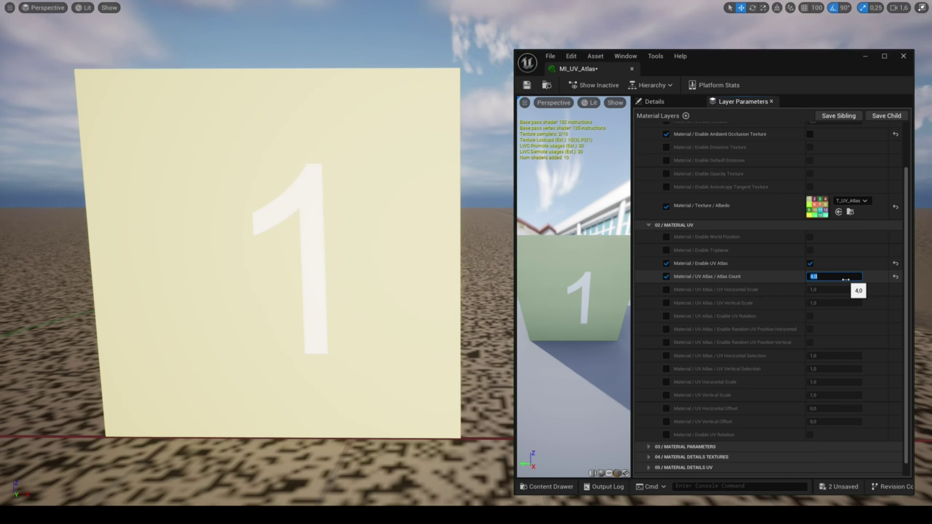
# Override the UV Atlas horizontal and vertical selections and try a value of 4 in each, with the other at 1.
pyautogui.scroll(-1, 846, 280)
pyautogui.click(666, 341)
pyautogui.click(666, 354)
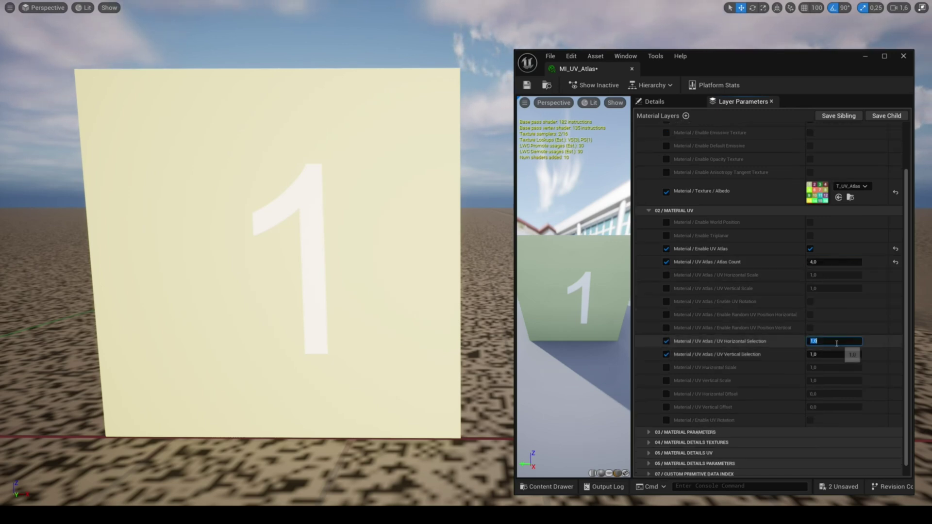
pyautogui.scroll(3, 836, 344)
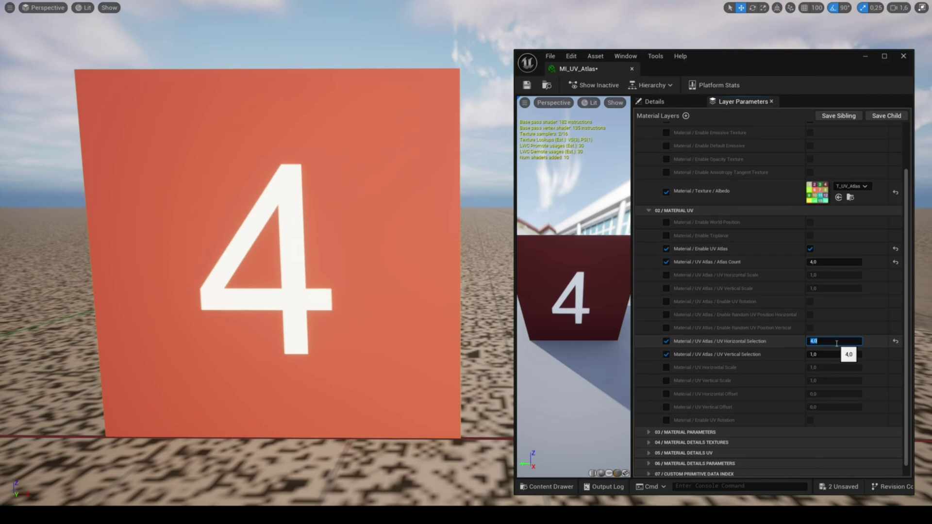
pyautogui.scroll(1, 837, 343)
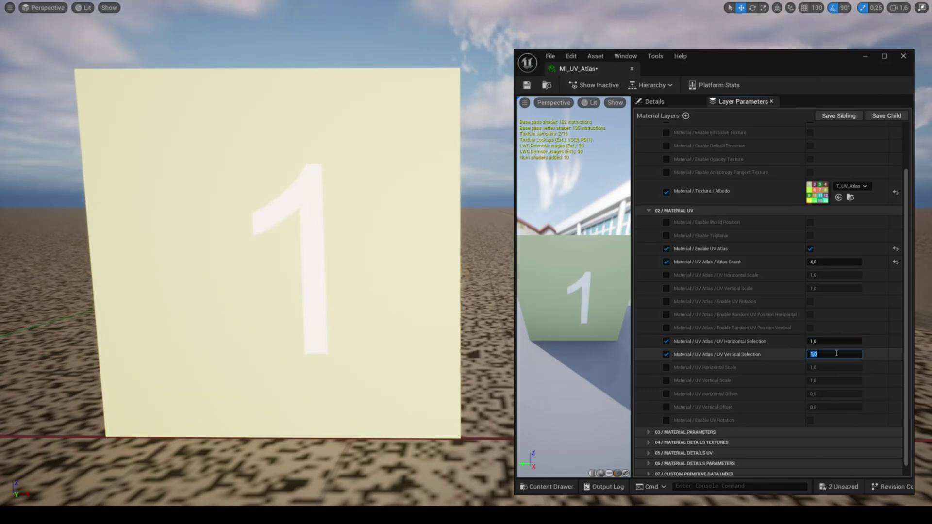
pyautogui.scroll(3, 837, 354)
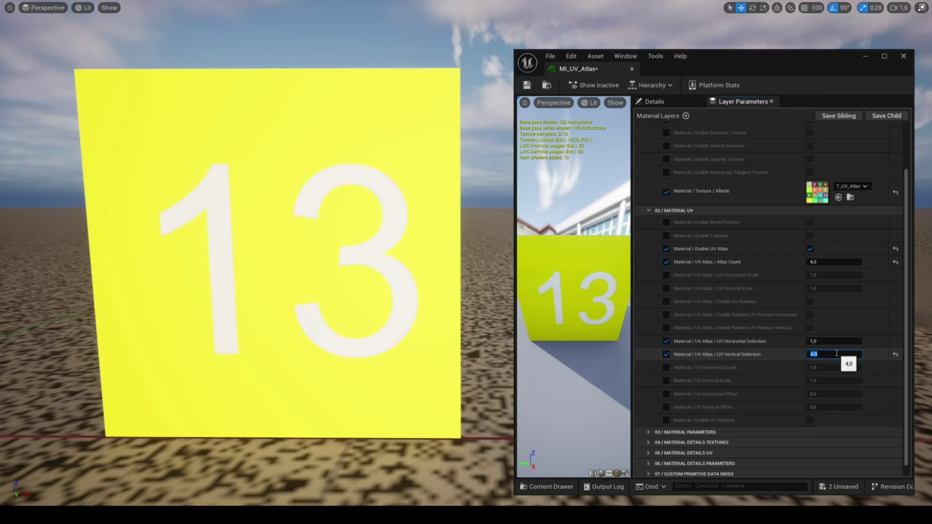
# Try UV Horizontal Selection values 3, 4 and 1 for the first atlas row, and set the Vertical Selection to 2.
pyautogui.scroll(-3, 836, 354)
pyautogui.press('Return')
pyautogui.write('3')
pyautogui.press('Return')
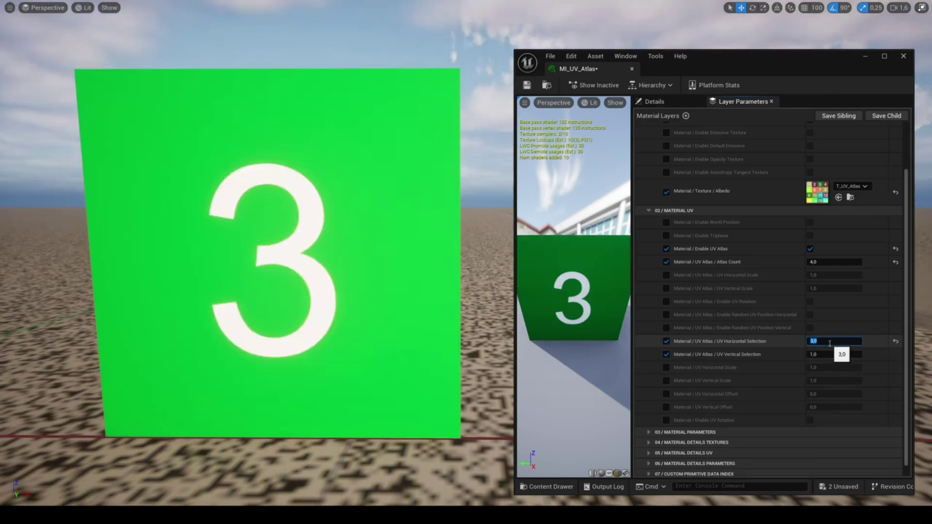
pyautogui.write('4')
pyautogui.press('Return')
pyautogui.write('1')
pyautogui.click(828, 354)
pyautogui.write('2')
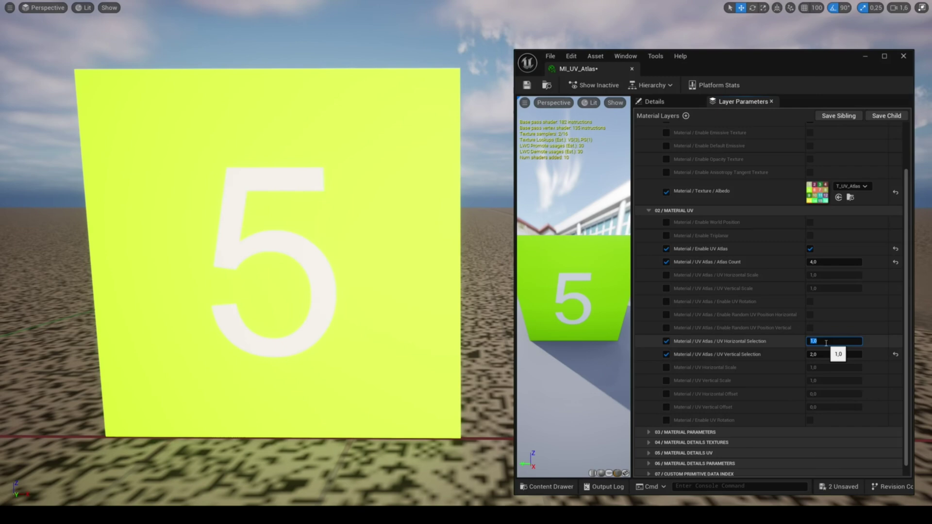
# Try the remaining atlas tiles by stepping the Horizontal Selection up to 4 and raising the Vertical Selection to 3 and 4.
pyautogui.write('2')
pyautogui.press('Return')
pyautogui.write('3')
pyautogui.press('Return')
pyautogui.write('4')
pyautogui.press('Return')
pyautogui.click(828, 354)
pyautogui.write('3')
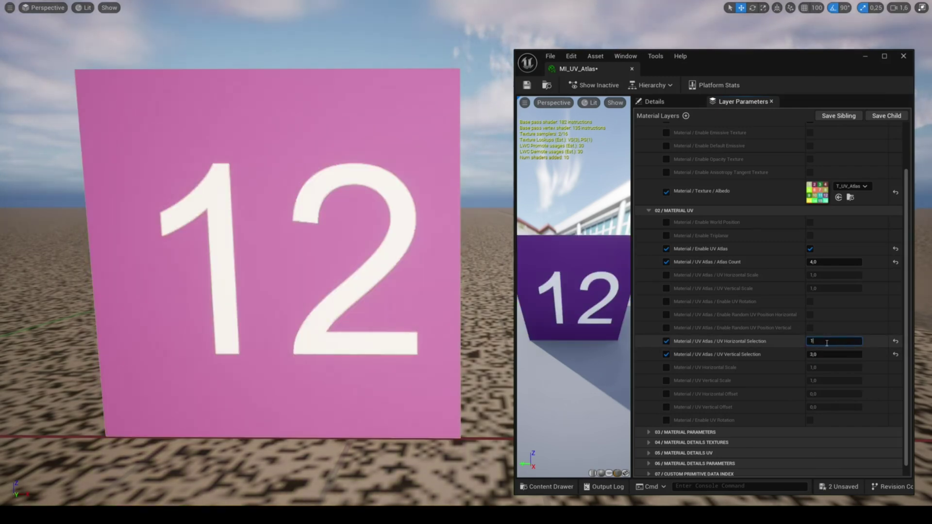
pyautogui.scroll(5, 827, 343)
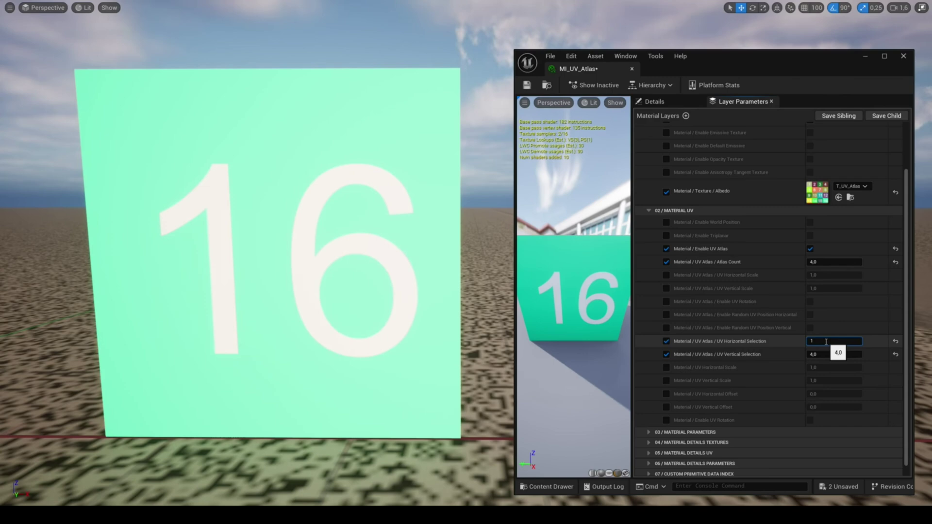
pyautogui.scroll(4, 826, 342)
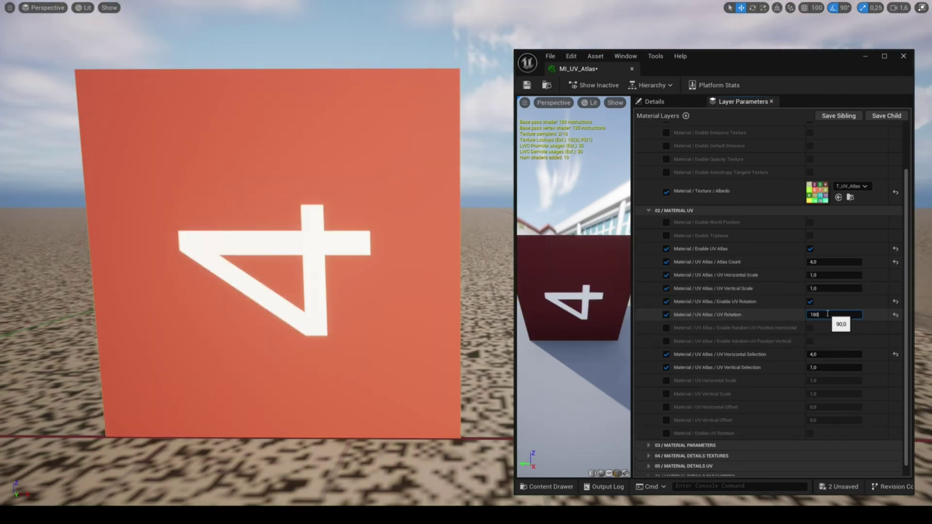
# Try UV Atlas Rotation values of 180 and 45 on the tile, and reset the rotation to 0.
pyautogui.press('Return')
pyautogui.write('2')
pyautogui.write('5')
pyautogui.press('Return')
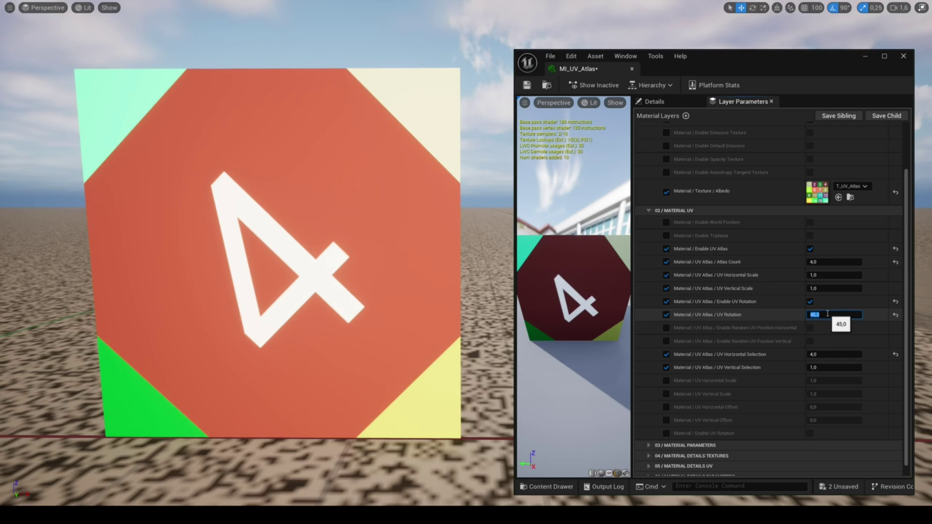
pyautogui.write('0')
pyautogui.press('Return')
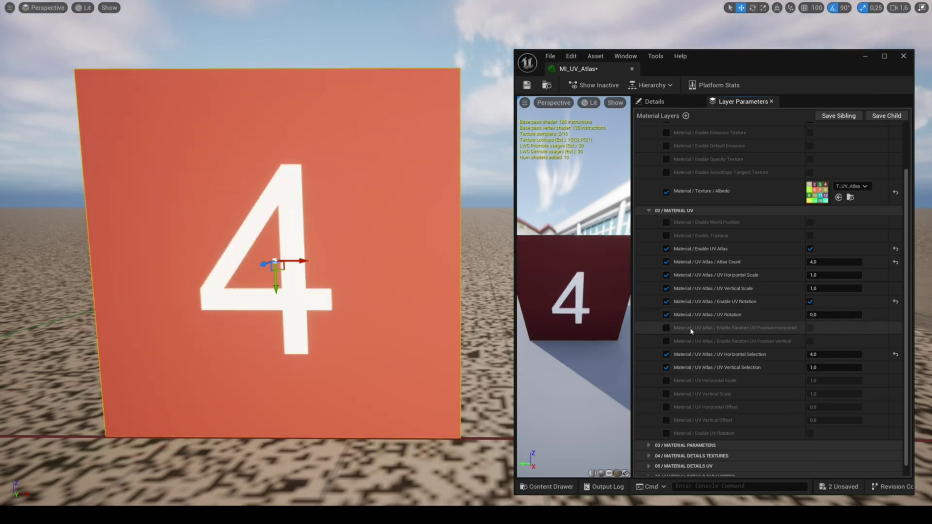
# Enable the atlas's random UV position both horizontally and vertically.
pyautogui.click(666, 328)
pyautogui.click(810, 328)
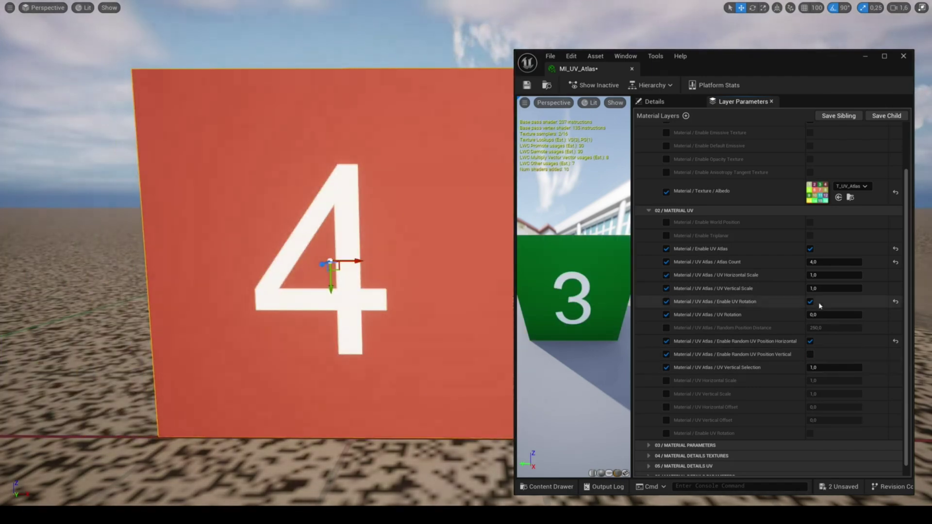
pyautogui.click(810, 355)
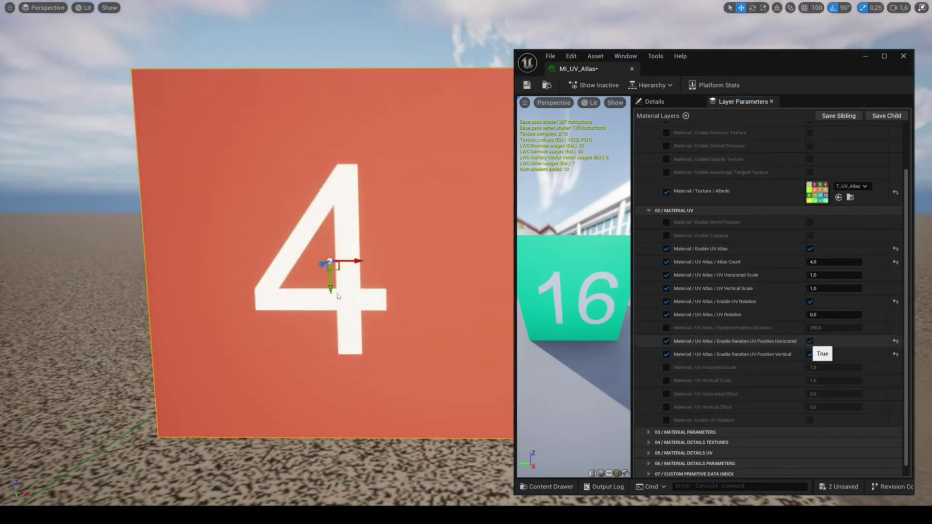
pyautogui.click(810, 341)
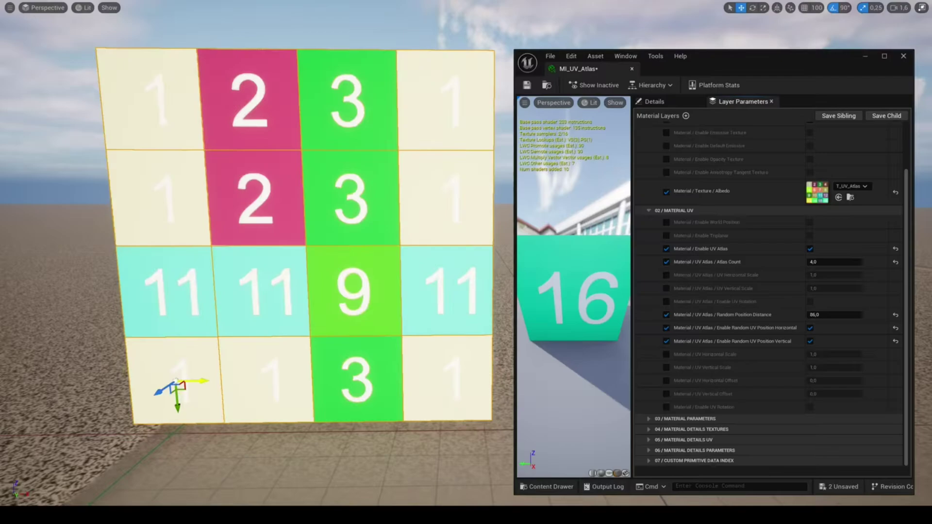
# Try several Random Position Distance values on the grid of planes, including 200.
pyautogui.write('00')
pyautogui.press('Return')
pyautogui.click(834, 317)
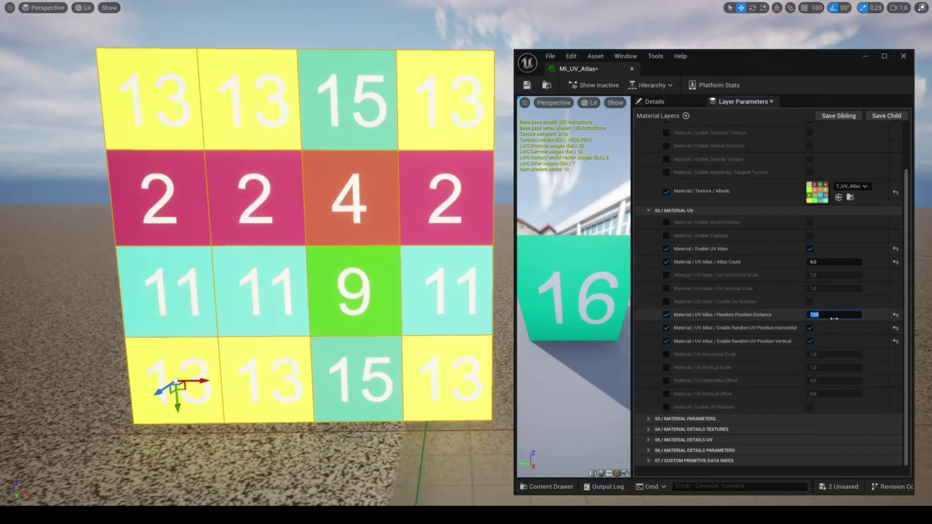
pyautogui.write('200')
pyautogui.press('Return')
pyautogui.moveTo(843, 317); pyautogui.dragTo(823, 317)
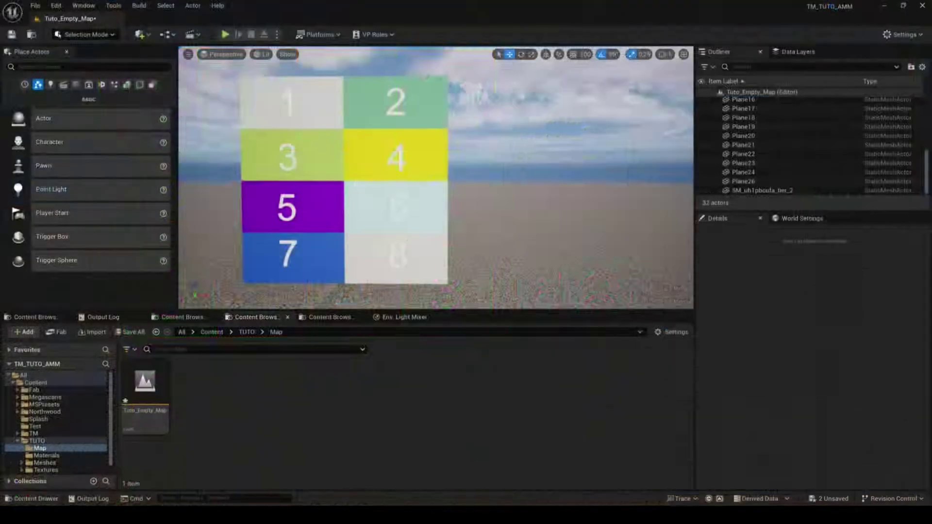
# Set the Atlas Count to 4 for the two-column atlas plane in the immersive viewport.
pyautogui.click(430, 213)
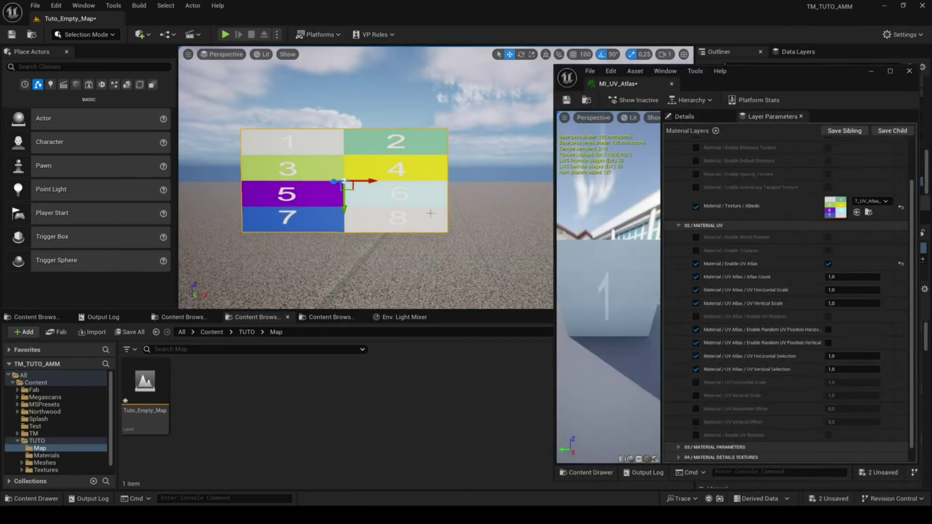
pyautogui.press('Escape')
pyautogui.press('F11')
pyautogui.click(851, 276)
pyautogui.write('4')
pyautogui.press('Return')
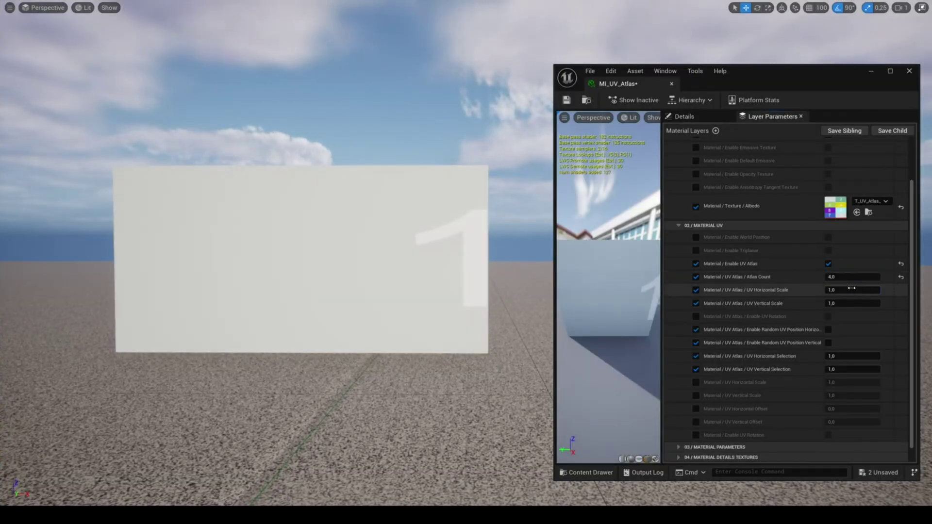
# Set the atlas UV Horizontal Scale to 2 and select tiles with Horizontal Selection 3 and Vertical Selection 2.
pyautogui.press('Return')
pyautogui.write('3')
pyautogui.press('Return')
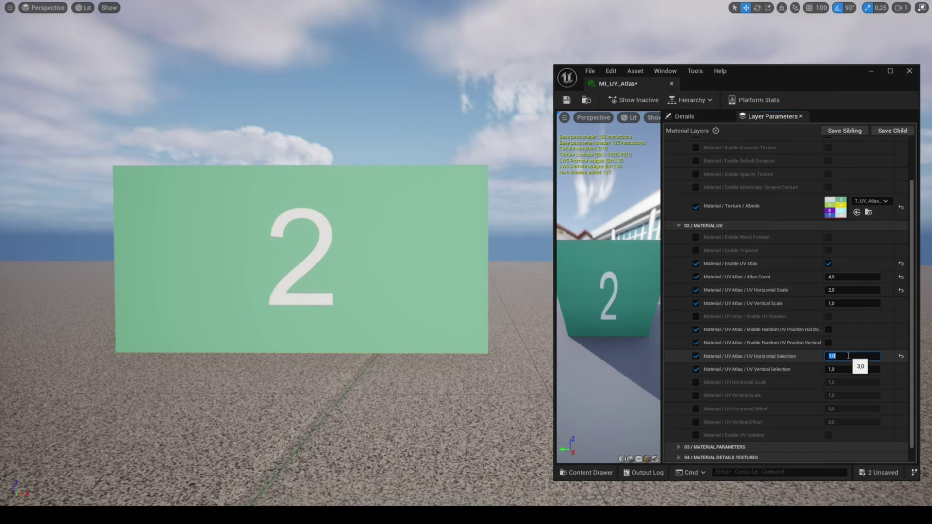
pyautogui.moveTo(849, 365); pyautogui.dragTo(851, 367)
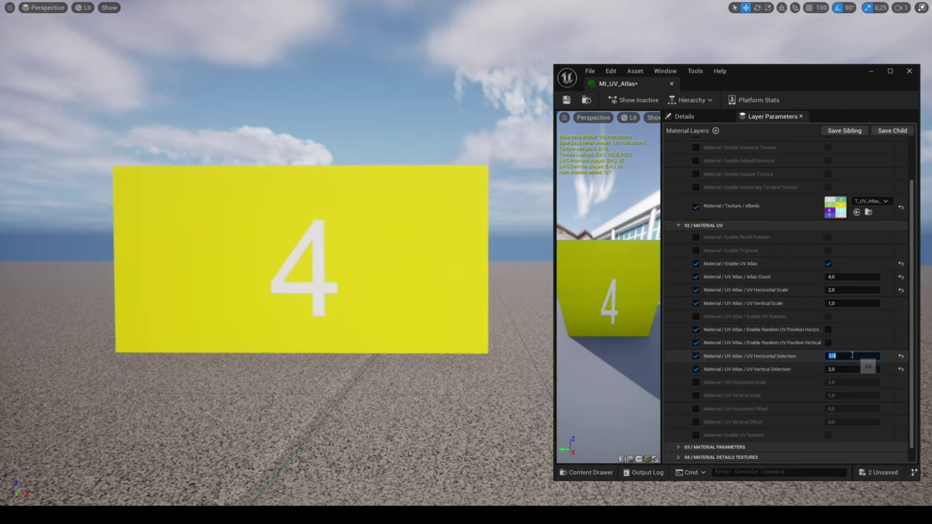
# Try the lower atlas rows with Vertical Selection values 3 and 4, returning the Horizontal Selection to 1.
pyautogui.write('1')
pyautogui.click(855, 369)
pyautogui.write('3')
pyautogui.click(854, 356)
pyautogui.write('1')
pyautogui.click(852, 369)
pyautogui.write('4')
pyautogui.click(852, 356)
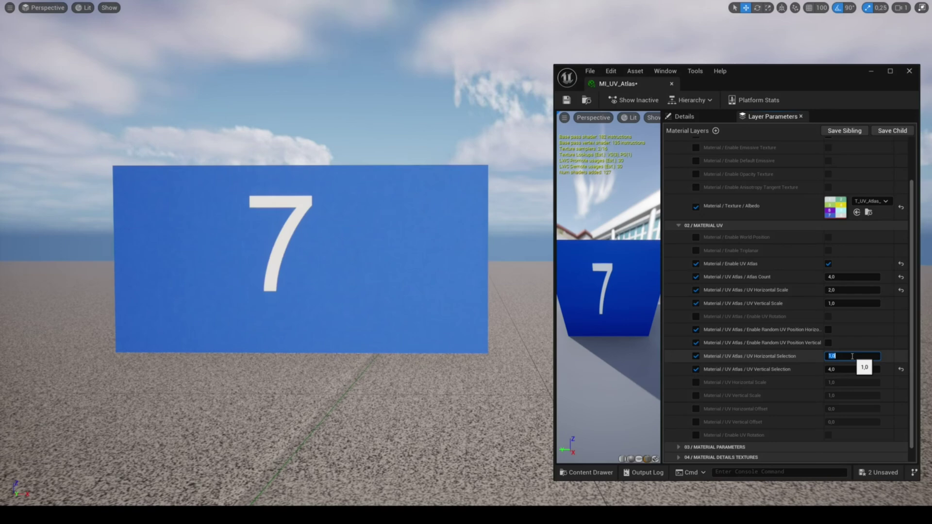
# Try the random horizontal UV position on the two-column atlas, and switch to the random vertical position.
pyautogui.click(829, 343)
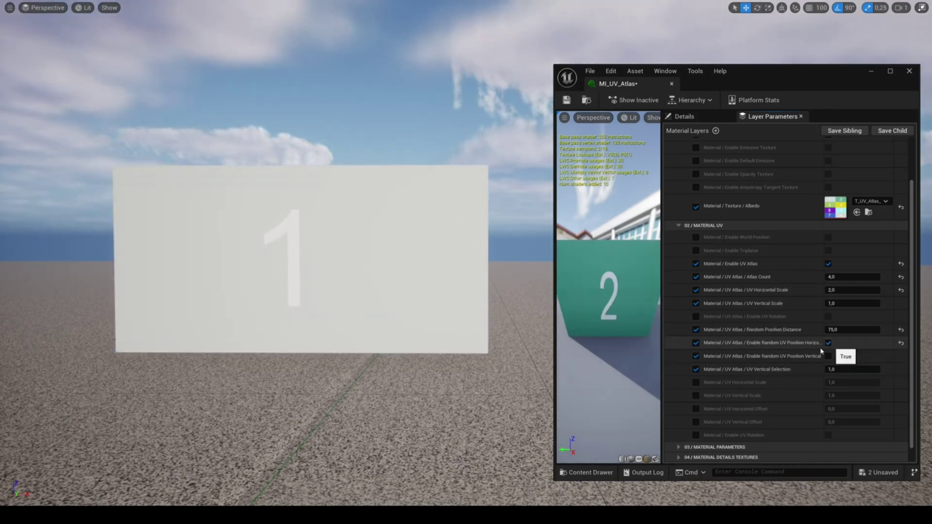
pyautogui.click(828, 342)
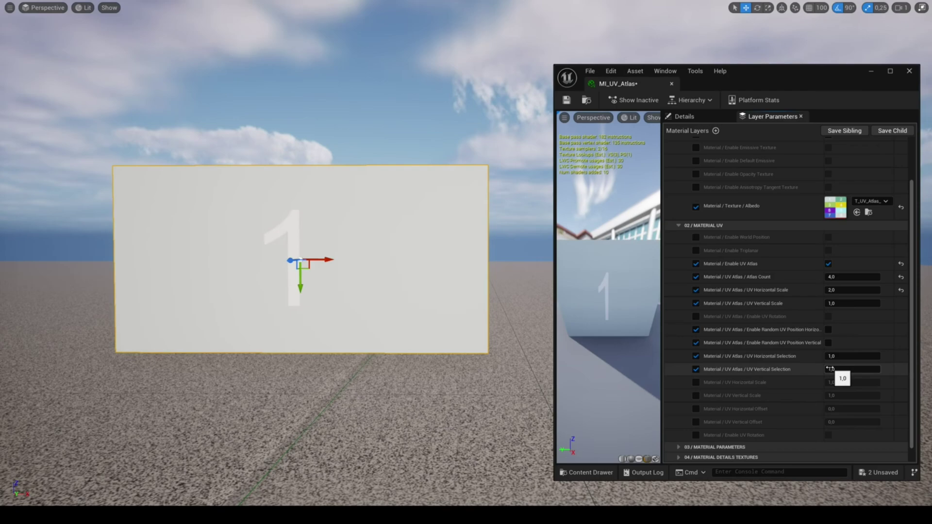
pyautogui.click(828, 343)
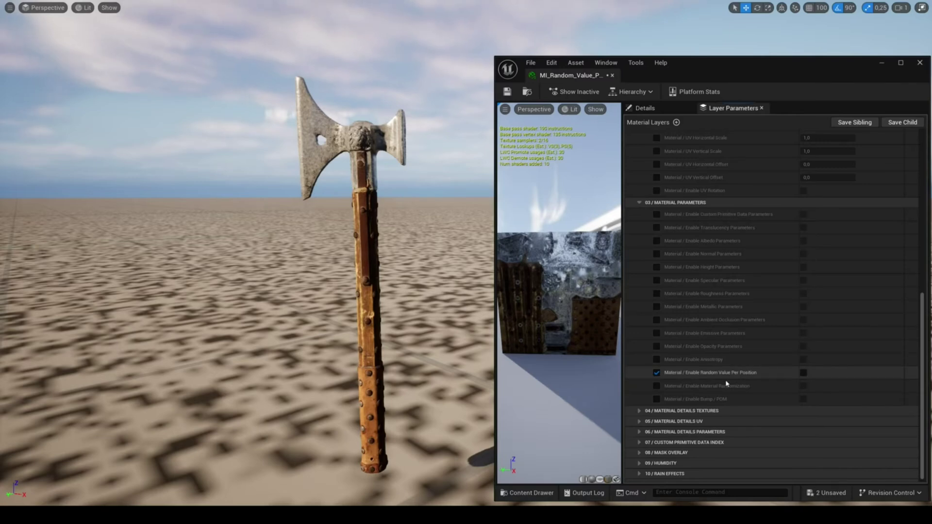
# Enable Random Value Per Position on the axe material and set Albedo Color Correction 1 to red and 2 to light blue.
pyautogui.click(803, 374)
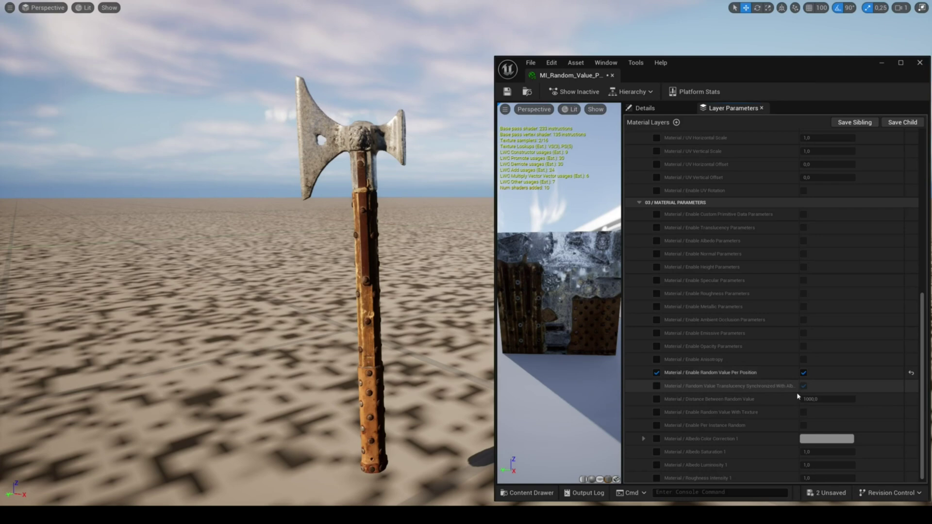
pyautogui.scroll(-3, 736, 389)
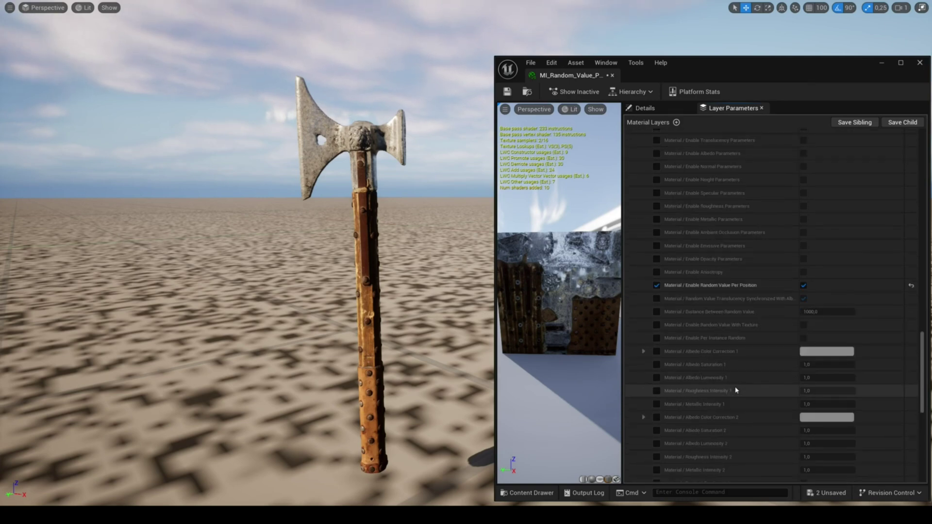
pyautogui.click(658, 353)
pyautogui.click(827, 352)
pyautogui.click(708, 345)
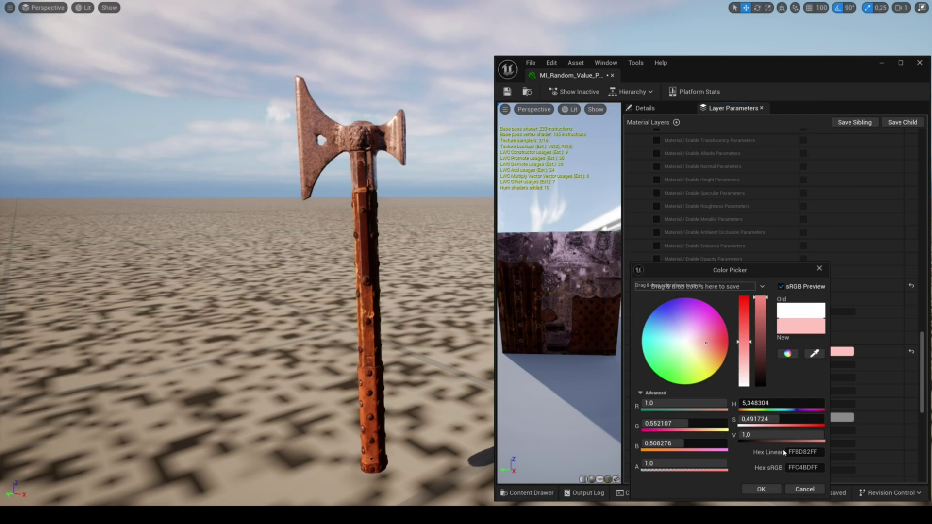
pyautogui.click(723, 345)
pyautogui.click(761, 490)
pyautogui.click(826, 418)
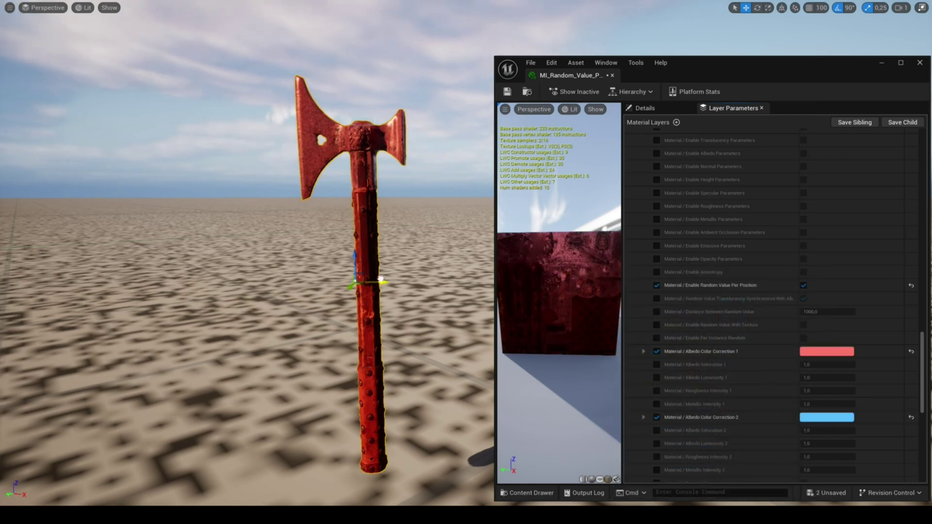
# Duplicate the axe beside the original and move the copy with Distance Between Random Value overridden to 20.
pyautogui.keyDown('alt'); pyautogui.moveTo(381, 280); pyautogui.dragTo(183, 277); pyautogui.keyUp('alt')
pyautogui.click(656, 311)
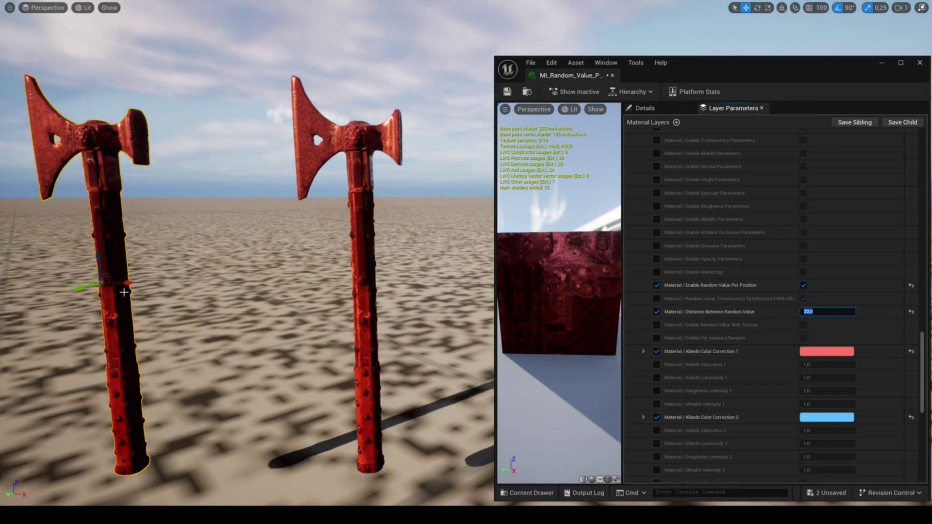
pyautogui.keyDown('shift'); pyautogui.moveTo(127, 282); pyautogui.dragTo(491, 282); pyautogui.keyUp('shift')
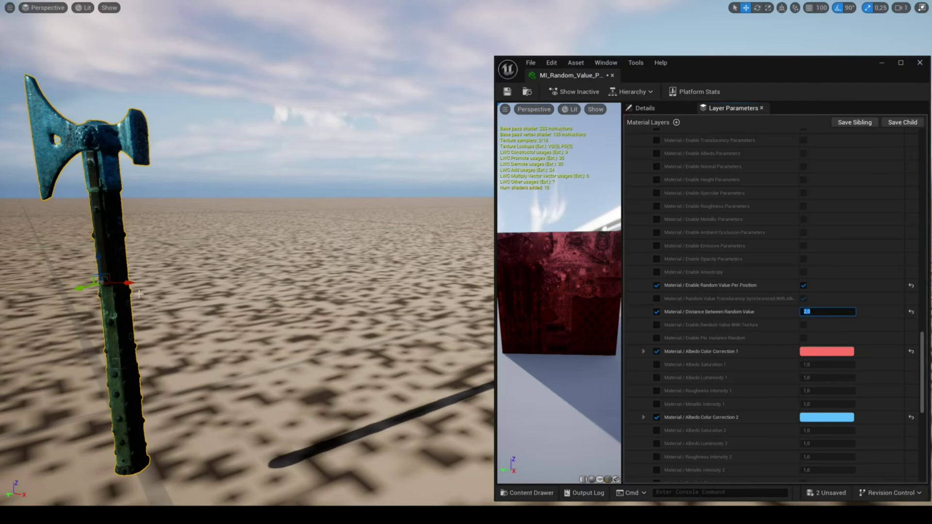
# Slide the axe copy to different positions with Distance Between Random Value at 2, and place it beside the original.
pyautogui.keyDown('shift'); pyautogui.moveTo(127, 283); pyautogui.dragTo(5, 283); pyautogui.keyUp('shift')
pyautogui.moveTo(127, 283); pyautogui.dragTo(146, 283, button='right')
pyautogui.press('s')
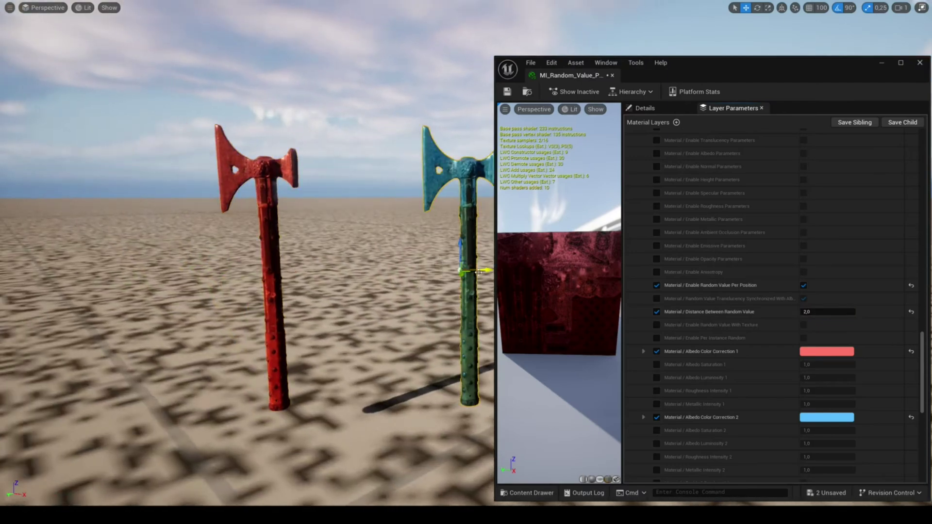
pyautogui.moveTo(479, 273); pyautogui.dragTo(374, 228)
# Enable the third random value and set Albedo Color Correction 3 to yellow.
pyautogui.scroll(-3, 678, 395)
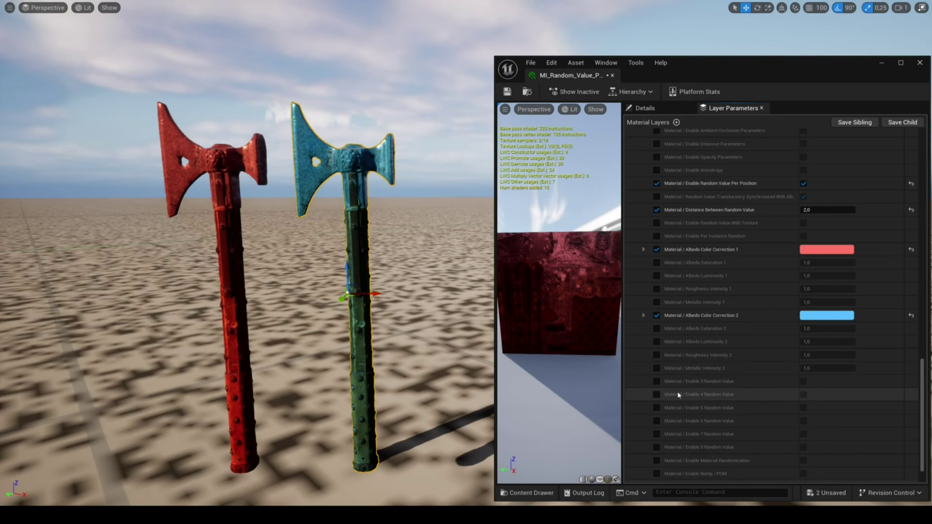
pyautogui.click(656, 381)
pyautogui.click(804, 381)
pyautogui.click(657, 394)
pyautogui.click(826, 395)
pyautogui.click(696, 378)
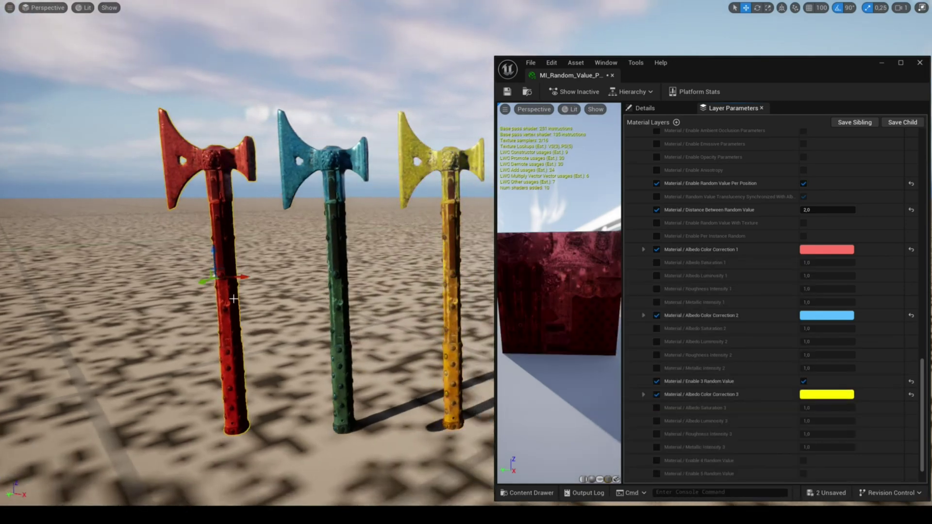
# Enable the fourth random value and set Albedo Color Correction 4 to green.
pyautogui.scroll(-3, 655, 406)
pyautogui.click(803, 388)
pyautogui.click(826, 388)
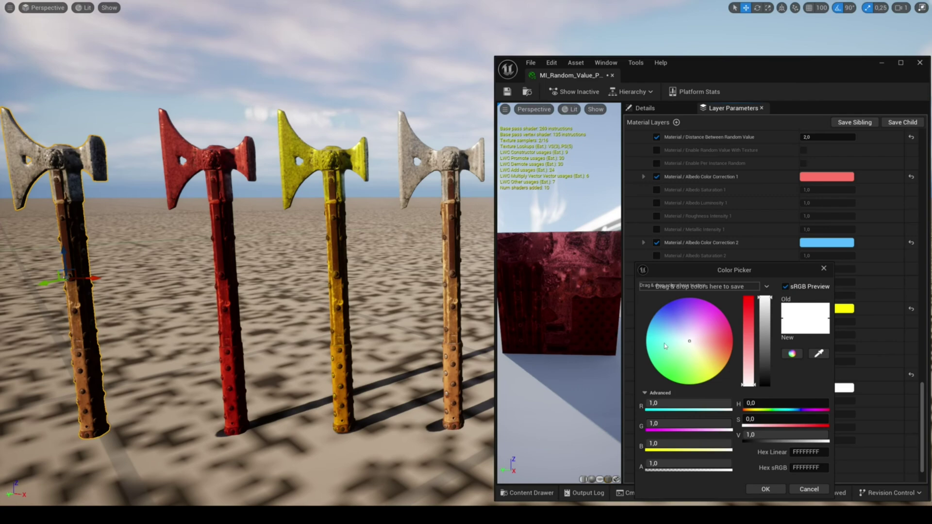
pyautogui.click(664, 343)
pyautogui.click(767, 487)
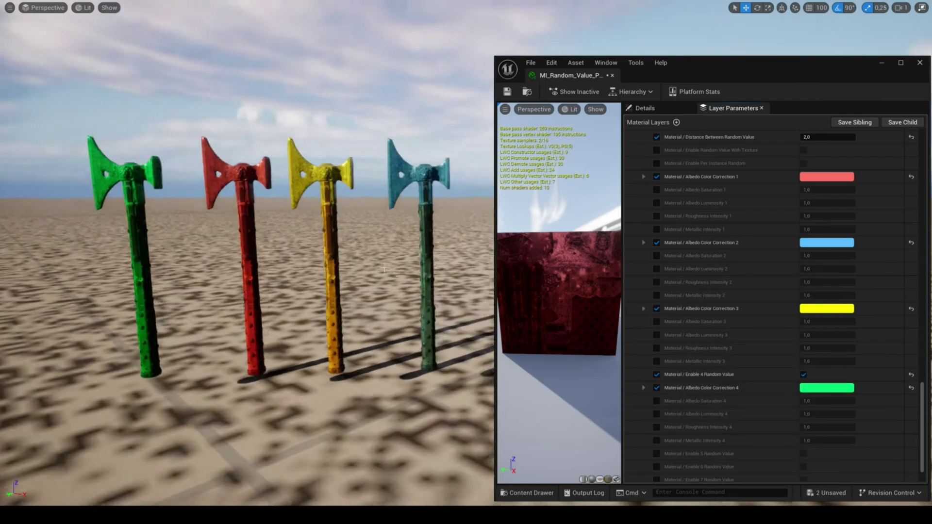
# Enable Random Value With Texture for the axe material and override its Random Value Texture Random Seed with 3.
pyautogui.scroll(-3, 776, 333)
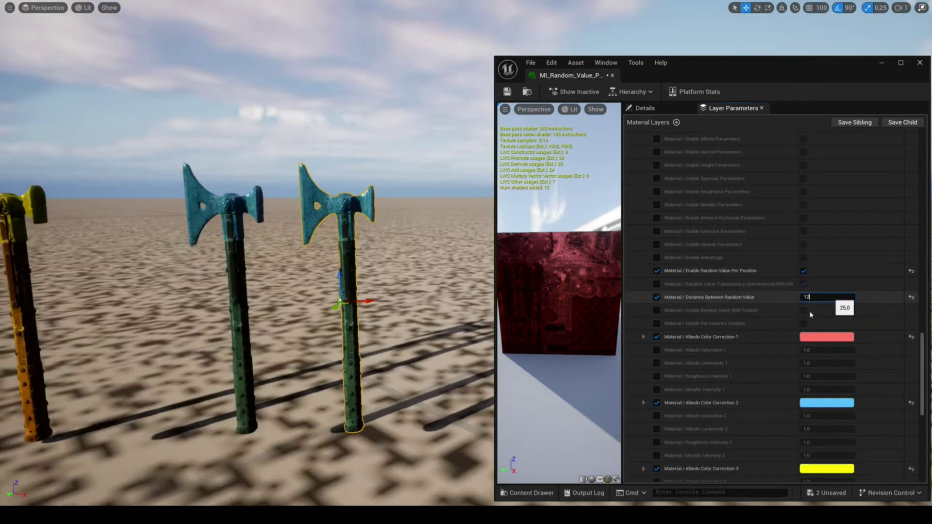
pyautogui.click(804, 310)
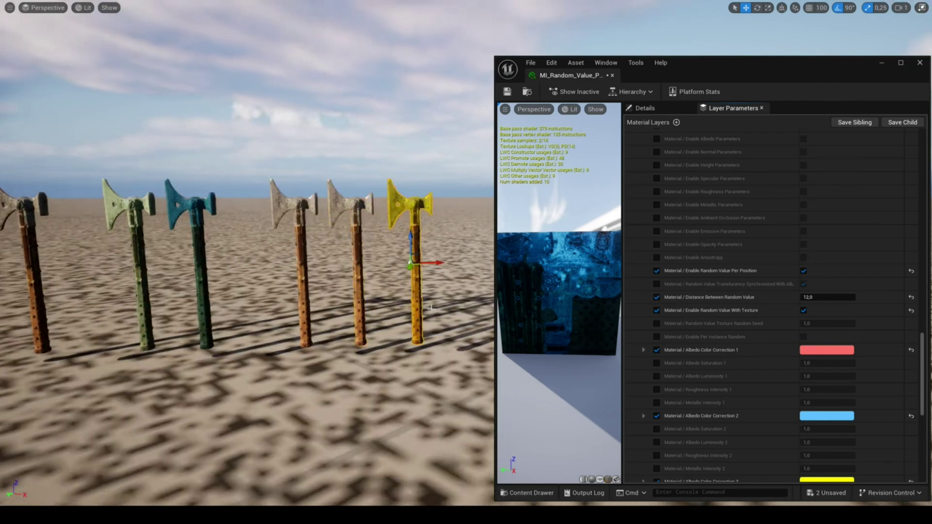
pyautogui.scroll(-2, 724, 293)
pyautogui.click(657, 265)
pyautogui.click(827, 265)
pyautogui.write('3')
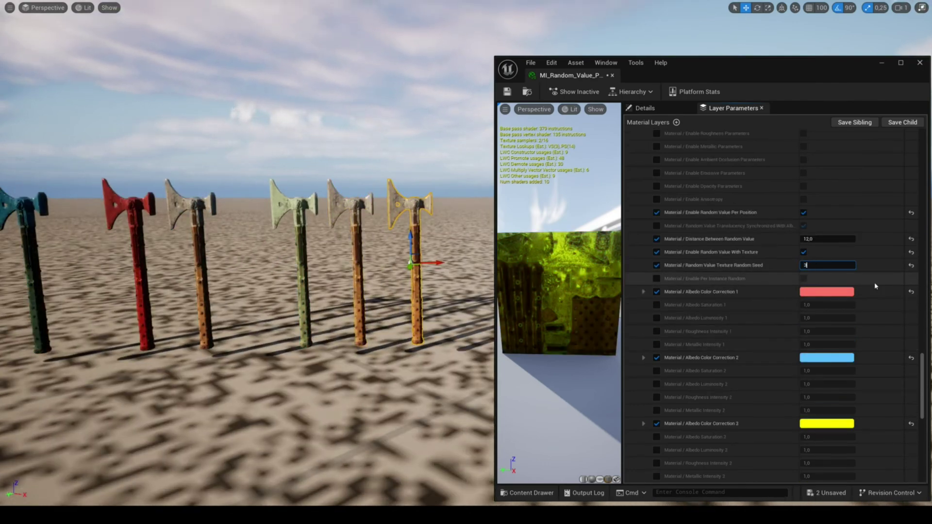
pyautogui.press('Return')
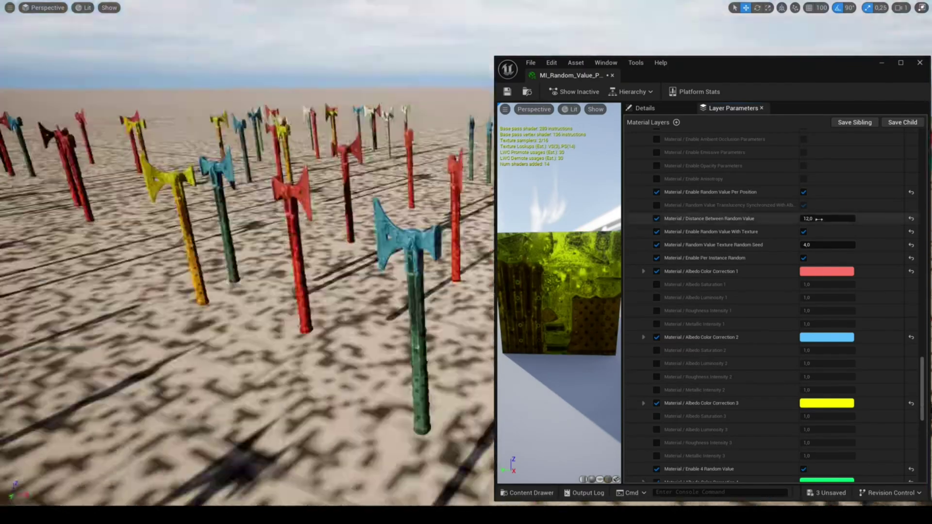
# Try Distance Between Random Value at 30 and at 40 on the field of axes.
pyautogui.click(819, 219)
pyautogui.write('30')
pyautogui.press('Return')
pyautogui.write('40')
pyautogui.press('Return')
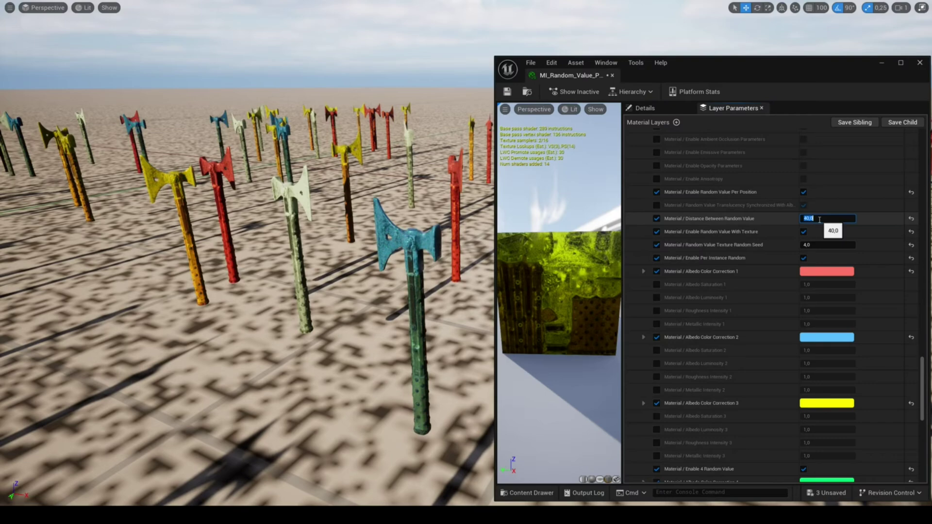
pyautogui.press('Tab')
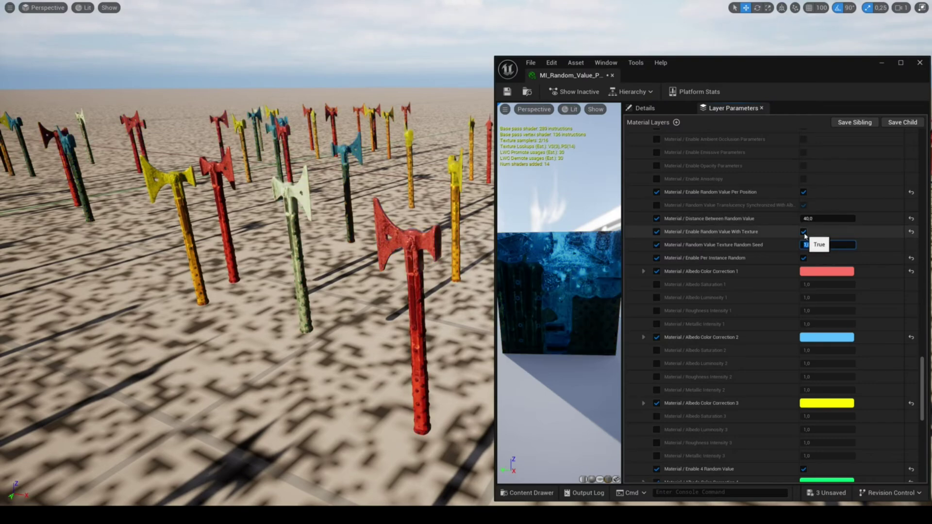
# Disable Random Value With Texture and set Distance Between Random Value to 10.
pyautogui.click(803, 232)
pyautogui.click(828, 219)
pyautogui.write('20')
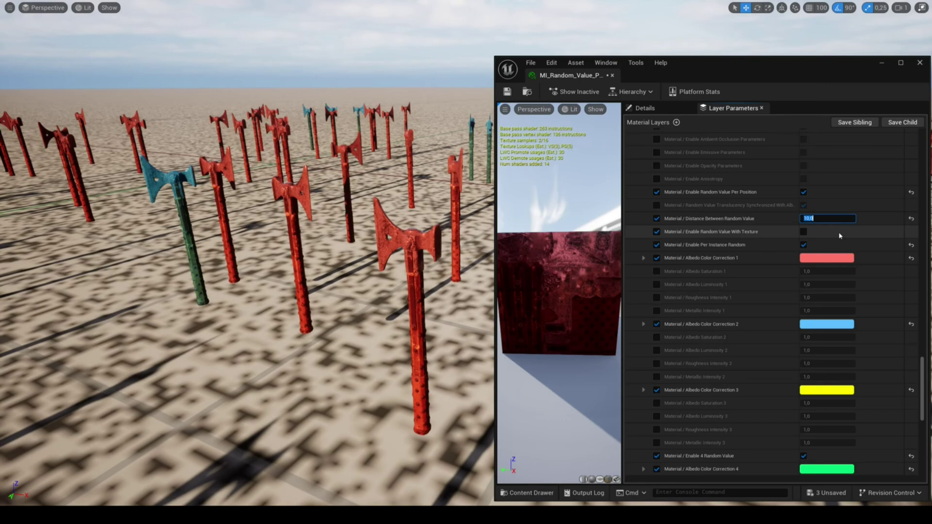
pyautogui.press('Return')
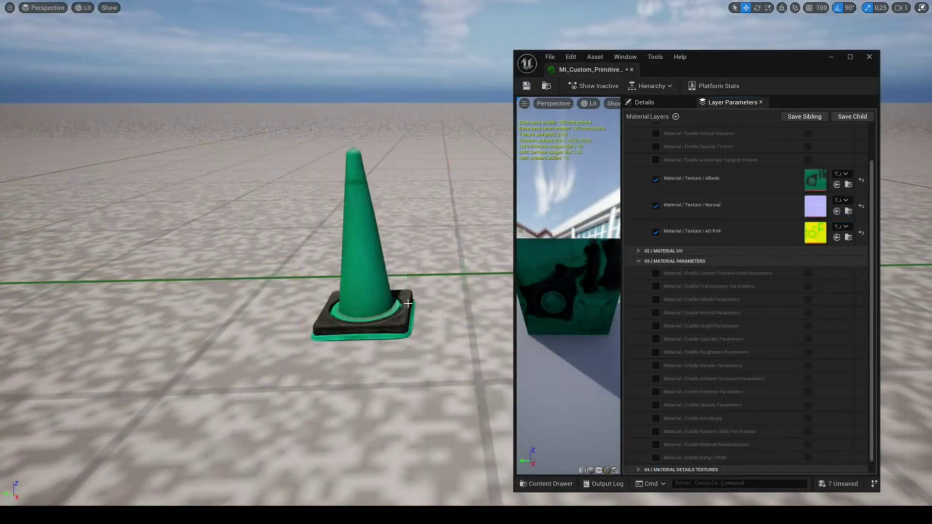
# Enable Custom Primitive Data Parameters in the cone's material instance, minimize its editor and restore the full editor layout.
pyautogui.click(656, 274)
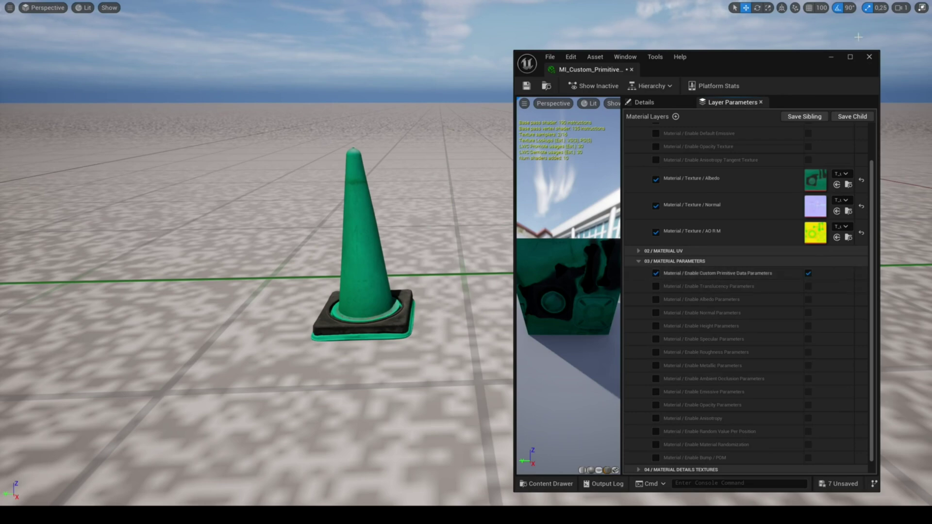
pyautogui.click(831, 58)
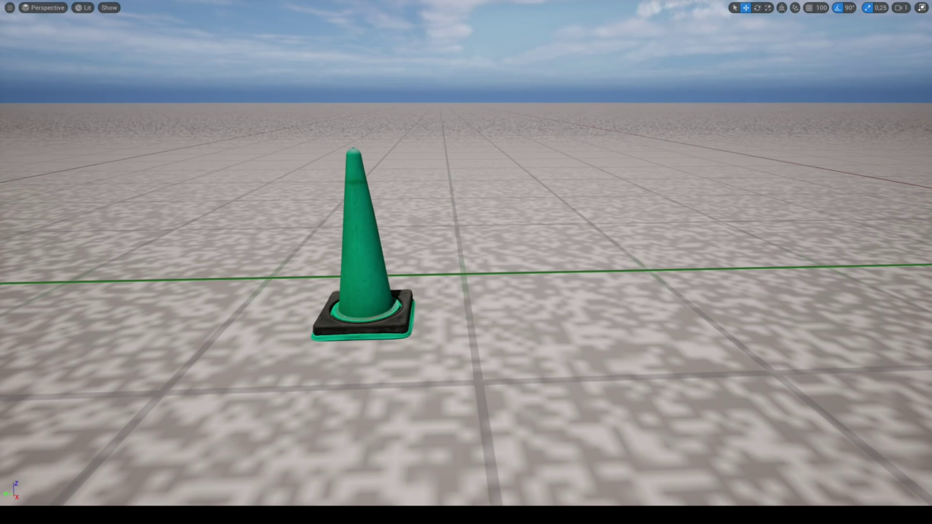
pyautogui.press('F11')
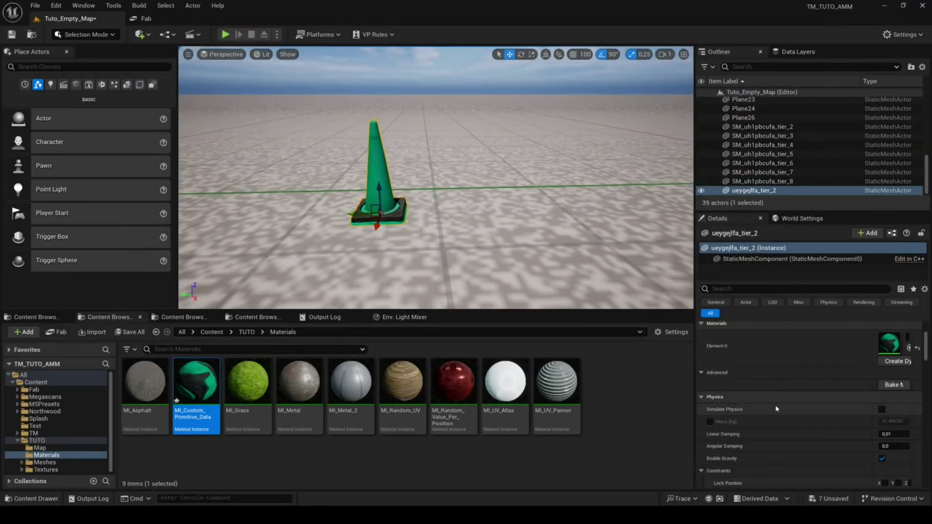
# Add the cone's Custom Primitive Data Defaults up to Index 9 / Roughness.
pyautogui.scroll(-5, 781, 383)
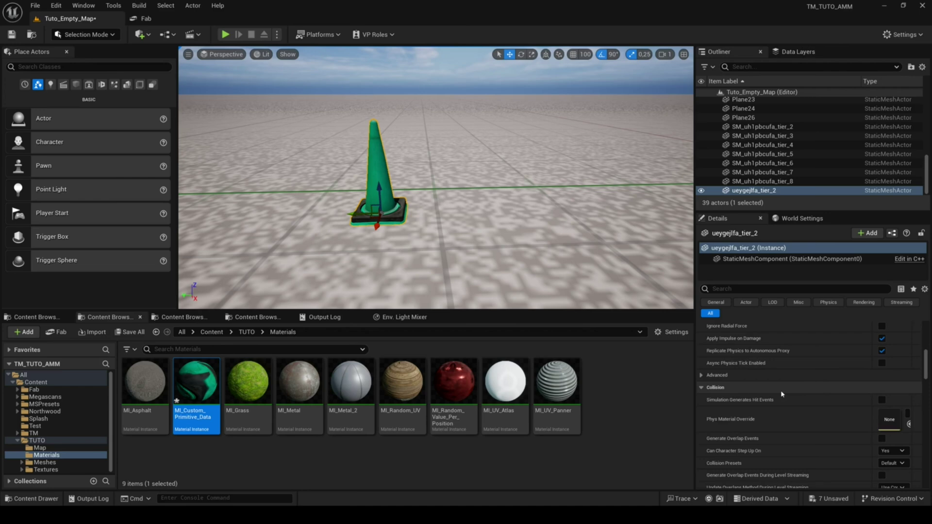
pyautogui.scroll(-10, 781, 395)
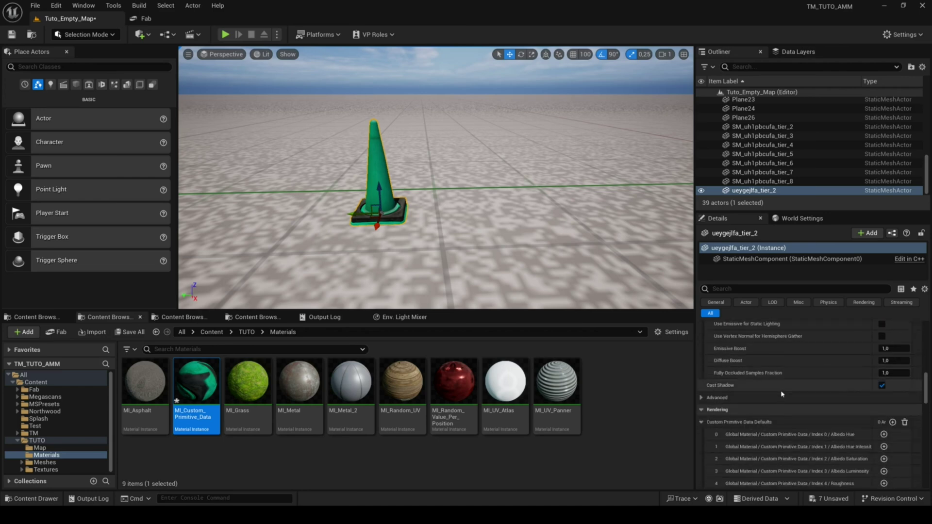
pyautogui.scroll(-5, 781, 394)
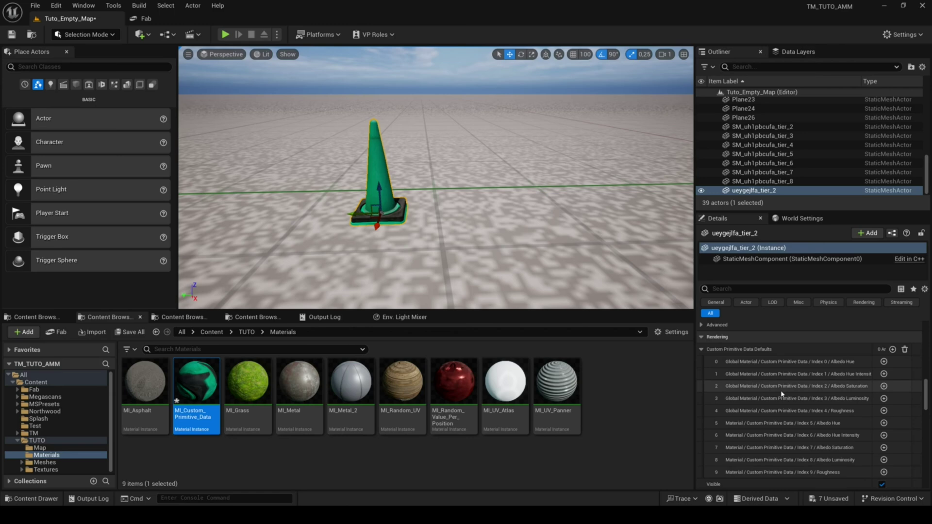
pyautogui.scroll(-1, 782, 394)
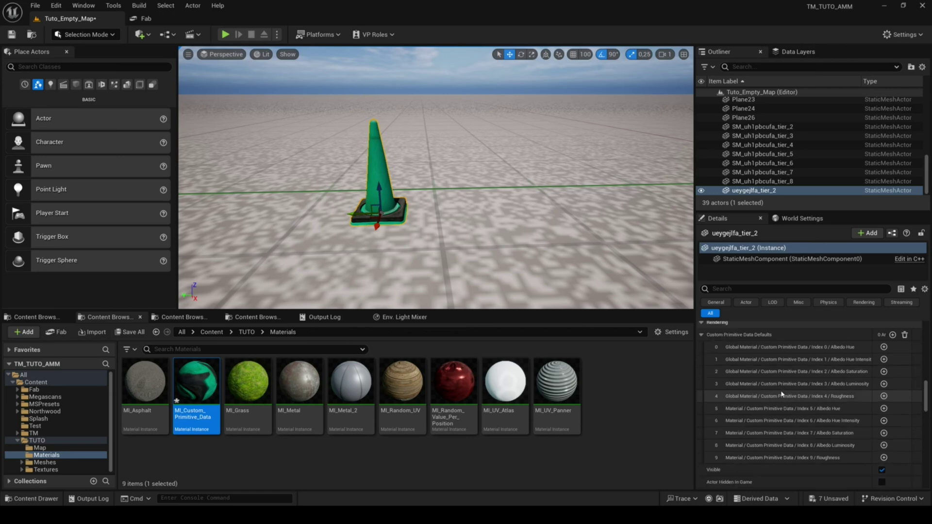
pyautogui.click(884, 458)
pyautogui.scroll(-1, 878, 441)
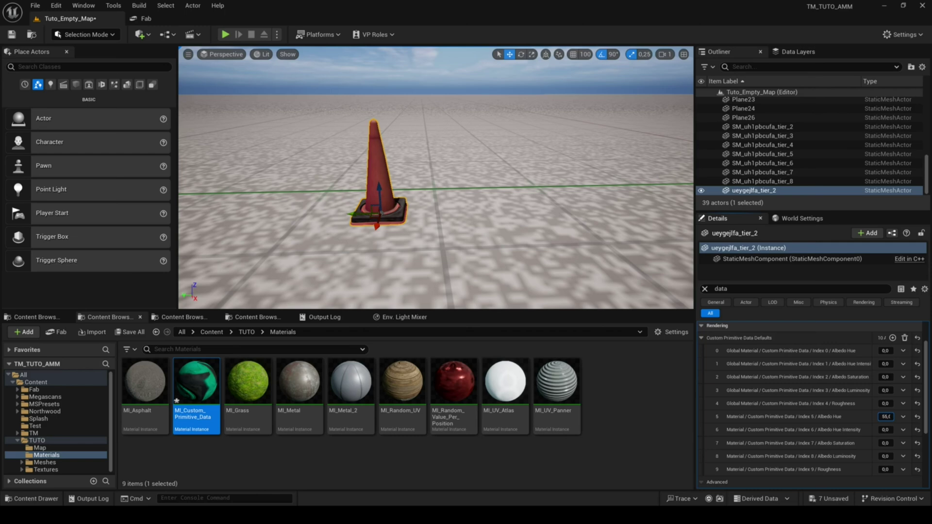
# Set the cone's Index 5 Albedo Hue to about 56.2, Index 7 Albedo Saturation to about 0.5 and Index 8 Albedo Luminosity to about 0.15.
pyautogui.press('Return')
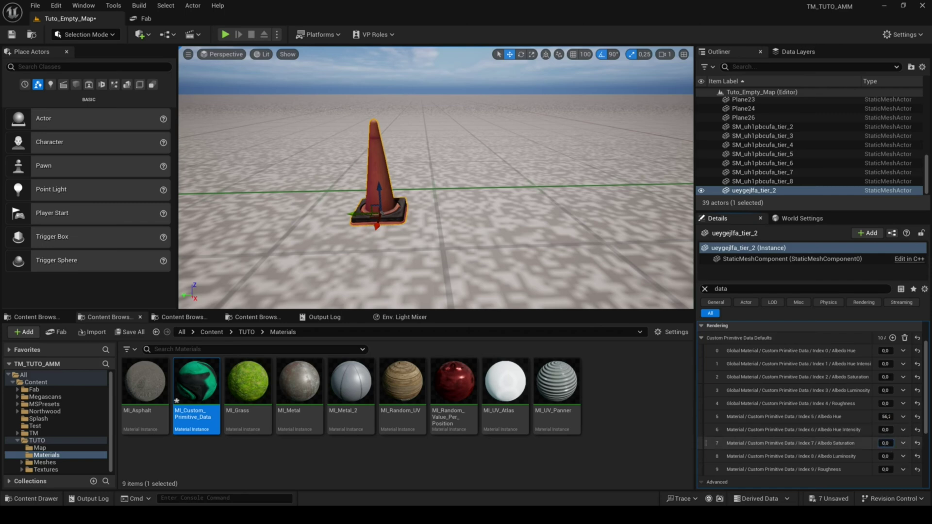
pyautogui.moveTo(886, 443)
pyautogui.mouseDown()
pyautogui.moveTo(902, 443)
pyautogui.moveTo(887, 443)
pyautogui.mouseUp()
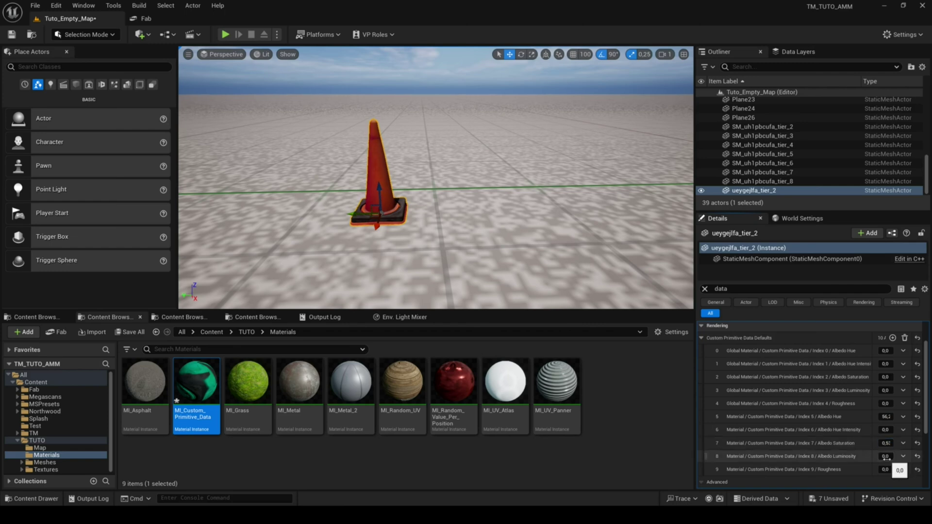
pyautogui.moveTo(886, 456); pyautogui.dragTo(888, 457)
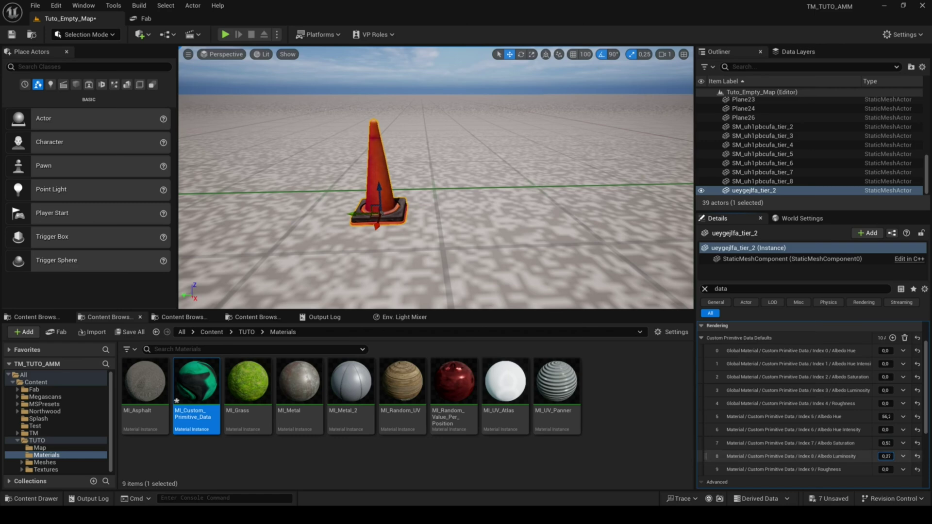
pyautogui.moveTo(886, 457); pyautogui.dragTo(887, 457)
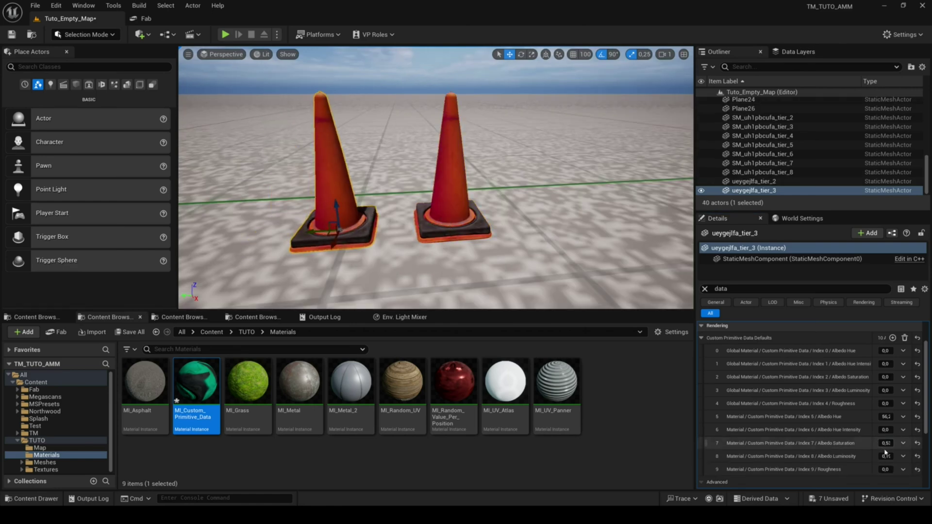
# Vary the cone copies by adjusting Index 7 Albedo Saturation on one and Index 5 Albedo Hue on another.
pyautogui.moveTo(886, 444); pyautogui.dragTo(887, 444)
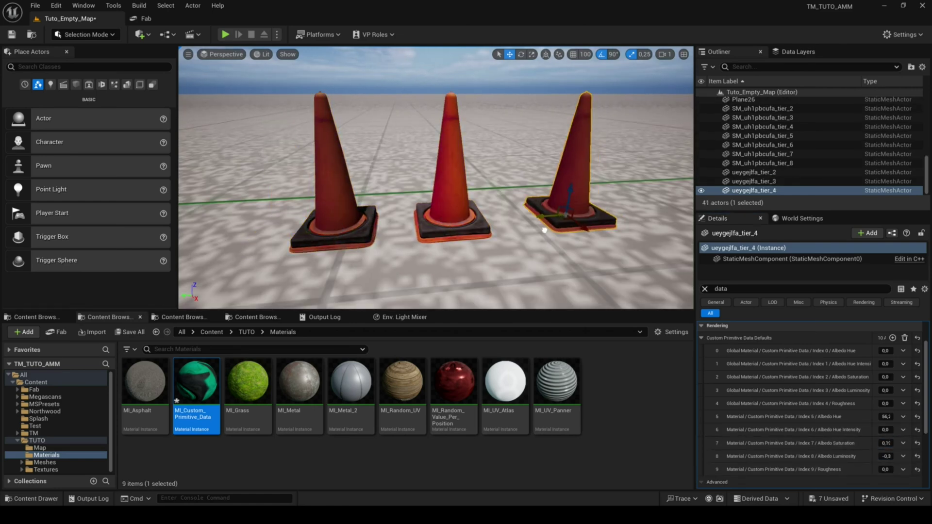
pyautogui.moveTo(886, 416); pyautogui.dragTo(888, 416)
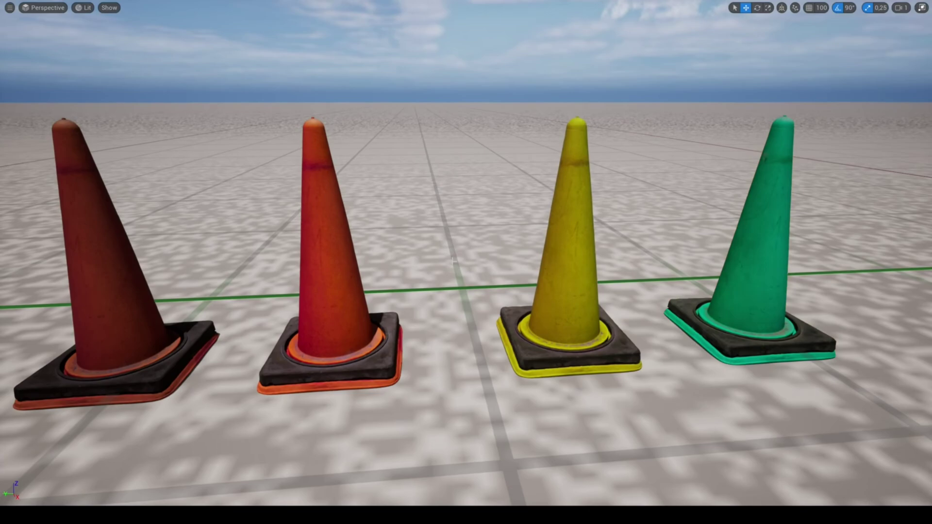
# Adjust the original cone's Index 9 Roughness in the Roughness view mode.
pyautogui.press('F11')
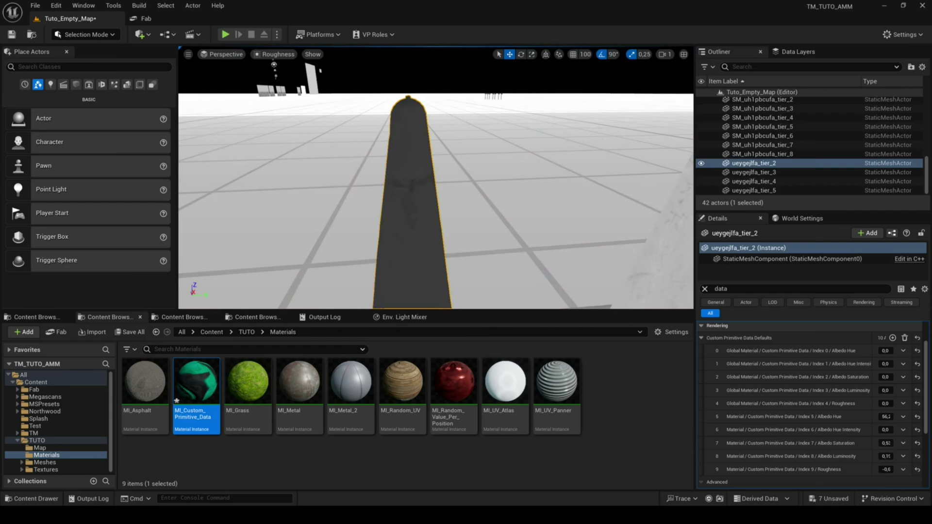
pyautogui.moveTo(886, 469)
pyautogui.mouseDown()
pyautogui.moveTo(860, 469)
pyautogui.moveTo(903, 469)
pyautogui.moveTo(859, 469)
pyautogui.moveTo(887, 469)
pyautogui.mouseUp()
pyautogui.click(887, 469)
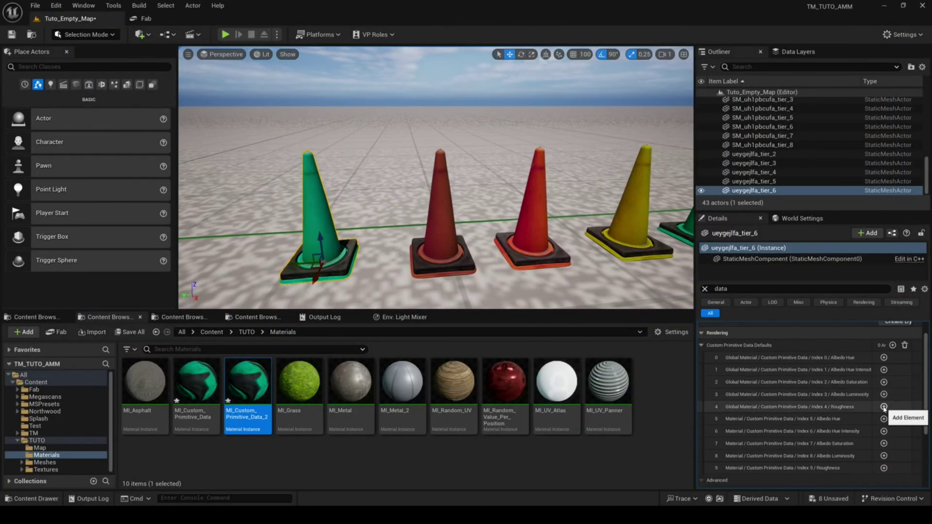
# Add custom primitive data up to Index 4 / Roughness on the new green cone and adjust its global material values for a brighter green.
pyautogui.click(883, 408)
pyautogui.moveTo(886, 373); pyautogui.dragTo(893, 398)
pyautogui.moveTo(886, 412); pyautogui.dragTo(881, 412)
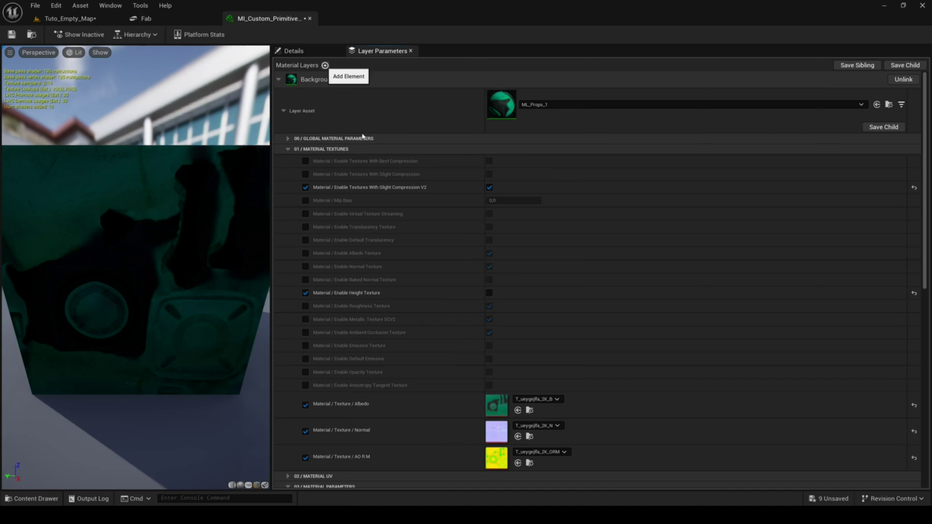
# Add a second material layer to the cone's material instance and assign ML_Props_5 as its layer asset.
pyautogui.click(324, 65)
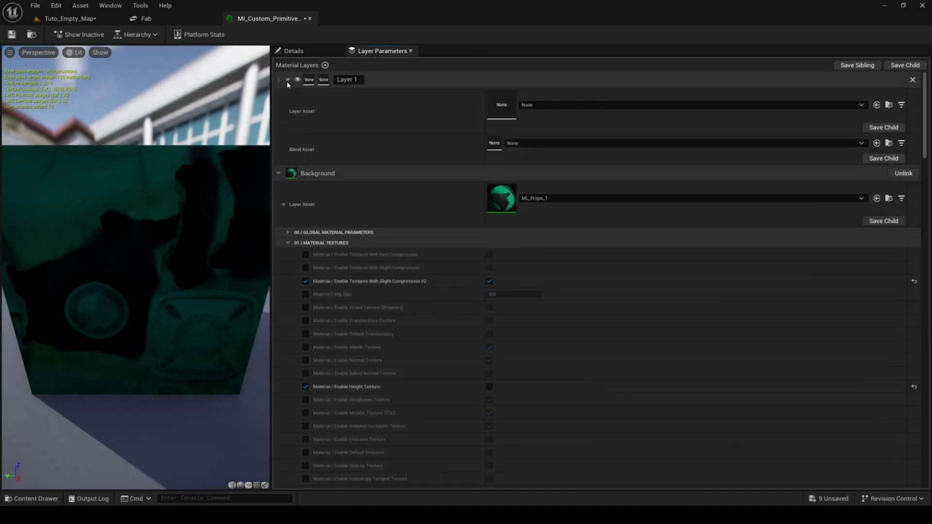
pyautogui.click(558, 105)
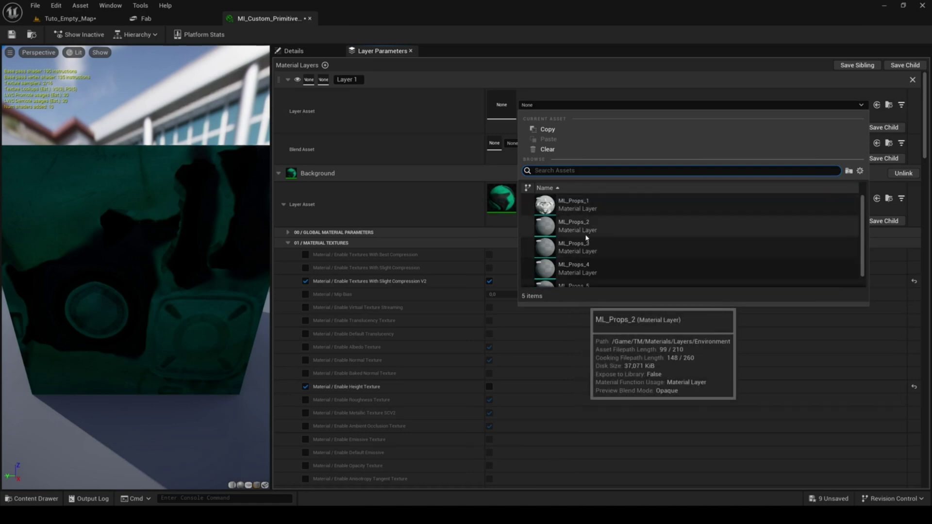
pyautogui.scroll(-1, 600, 257)
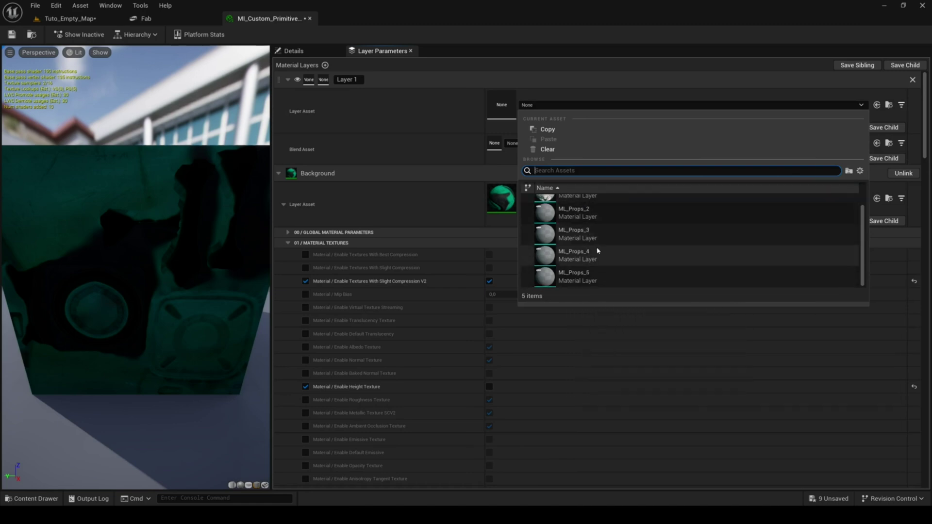
pyautogui.click(590, 279)
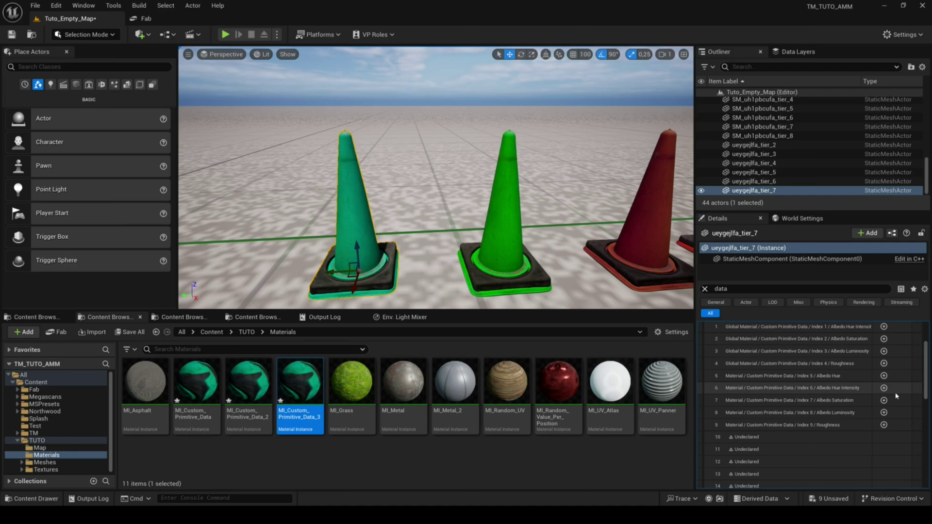
# Adjust the Index 25 to 28 albedo values on the layered cone to tint its upper part orange.
pyautogui.scroll(-5, 896, 396)
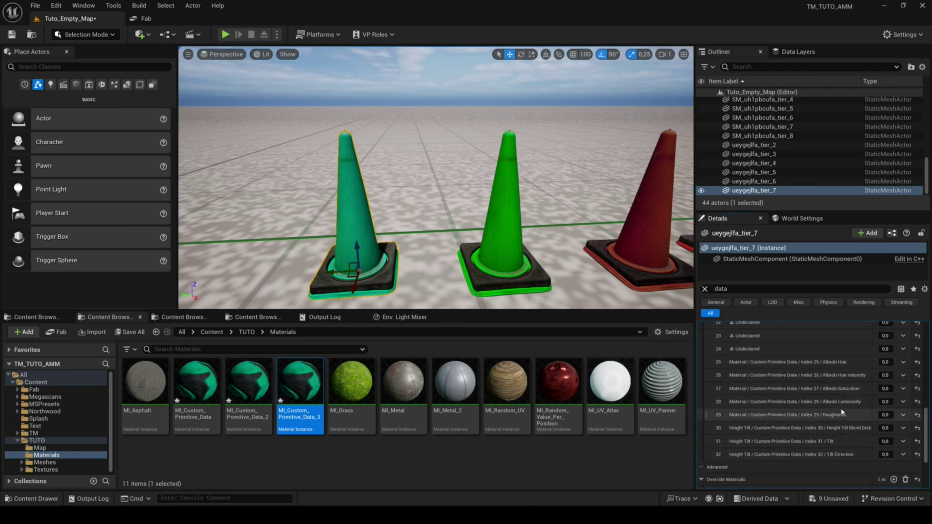
pyautogui.moveTo(885, 361); pyautogui.dragTo(898, 362)
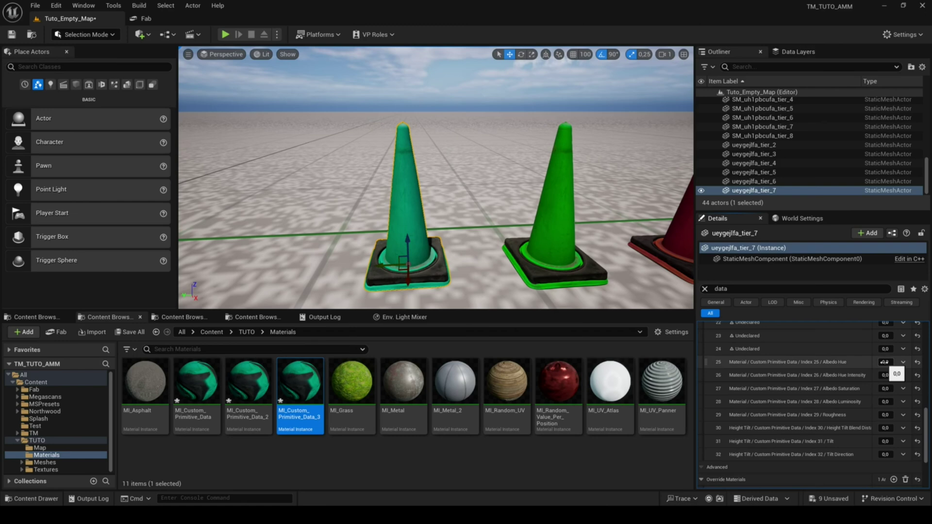
pyautogui.moveTo(885, 362); pyautogui.dragTo(893, 401)
# Set the base layer's Index 5 Albedo Hue to about 56, Hue Intensity to 0.5, Saturation to 0.2 and Luminosity to 0.3.
pyautogui.scroll(10, 886, 402)
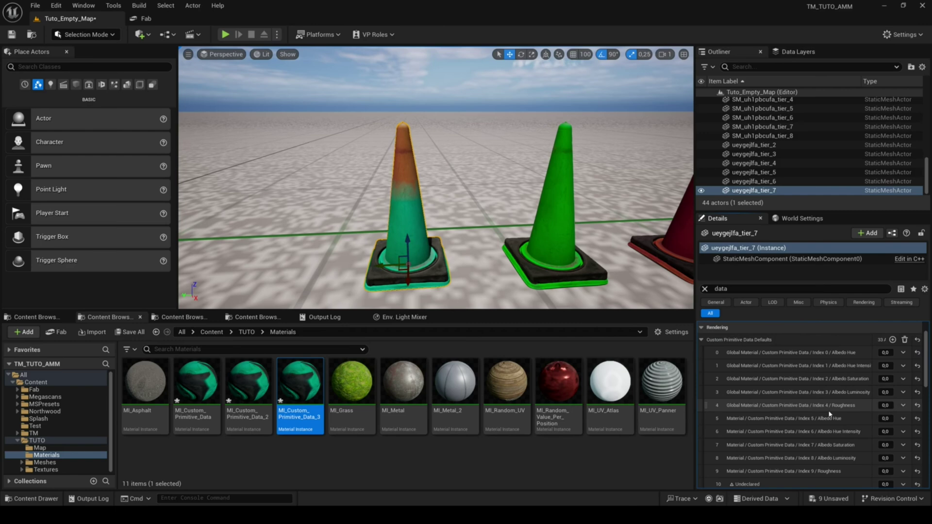
pyautogui.moveTo(885, 404); pyautogui.dragTo(898, 430)
pyautogui.moveTo(886, 443); pyautogui.dragTo(897, 443)
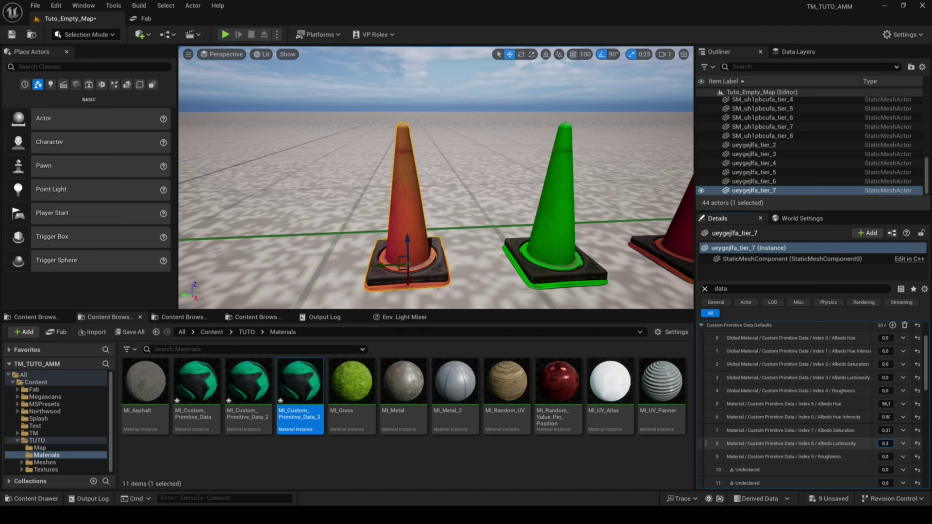
# Refine the added layer's Index 25 to 28 albedo values and compare the cones in the full-screen viewport.
pyautogui.scroll(-10, 885, 456)
pyautogui.moveTo(885, 377); pyautogui.dragTo(893, 416)
pyautogui.press('F11')
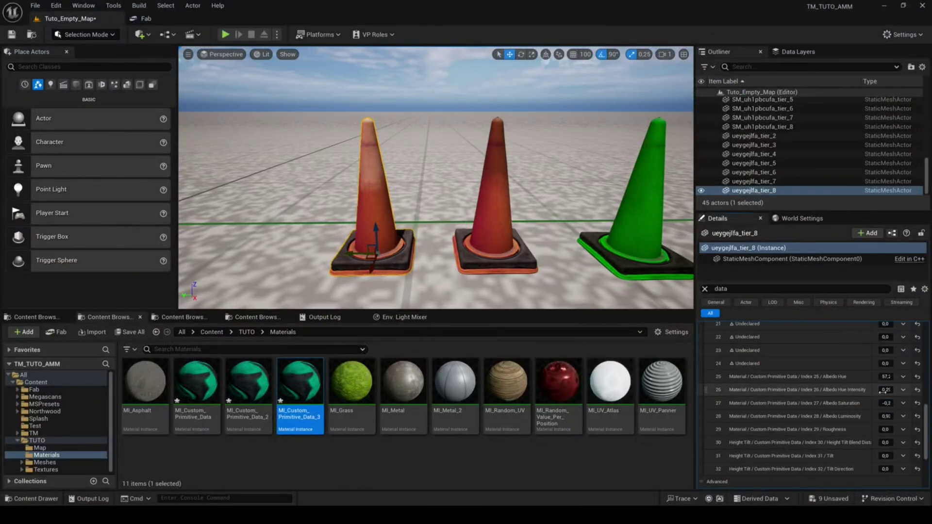
pyautogui.press('F11')
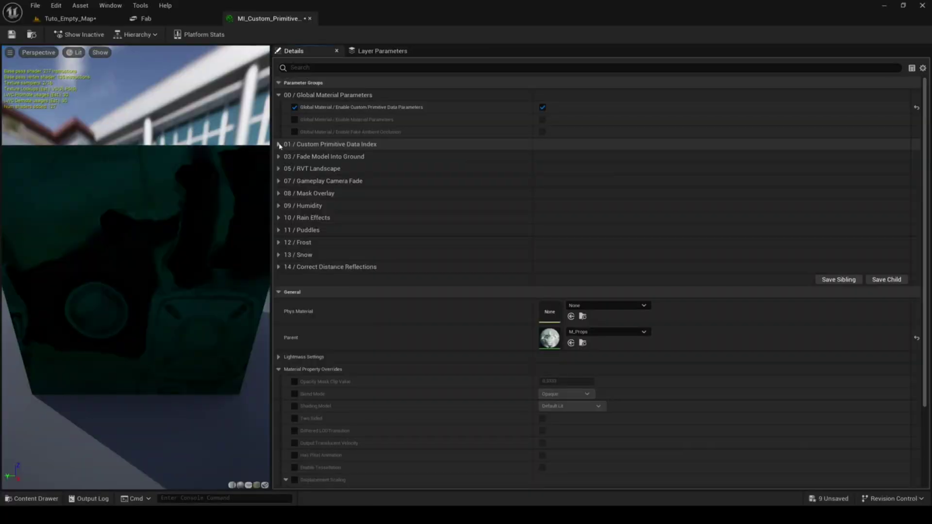
# Expand the Custom Primitive Data Index parameters and toggle Enable Custom Primitive Data Parameters on the material instance.
pyautogui.click(279, 144)
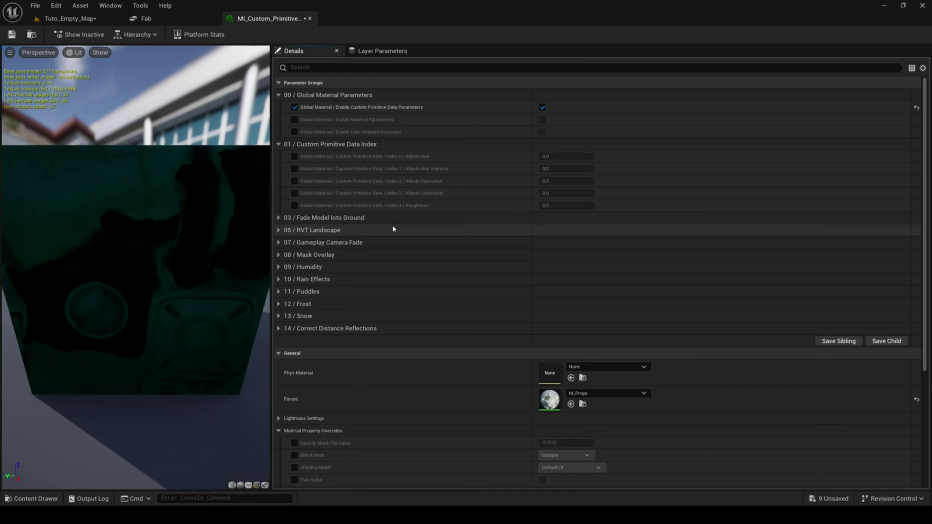
pyautogui.click(543, 109)
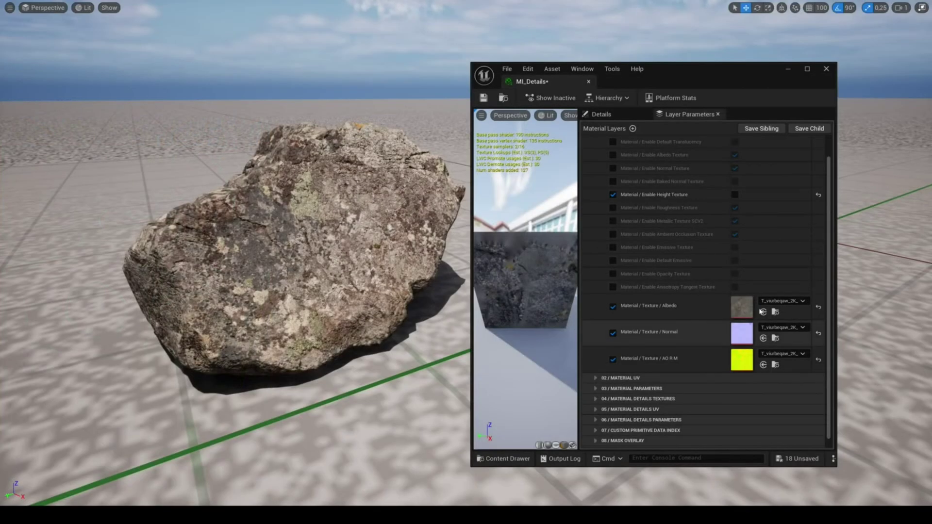
# Enable Material Details on the rock's MI_Details instance and assign T_vjbode1mw_2K_N as the detail normal texture.
pyautogui.scroll(-1, 614, 383)
pyautogui.click(613, 380)
pyautogui.click(734, 391)
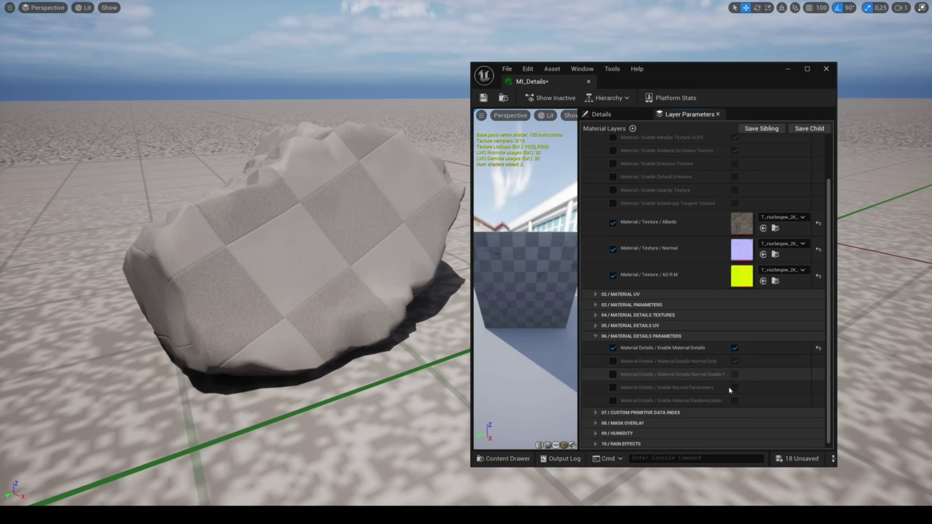
pyautogui.scroll(-2, 704, 339)
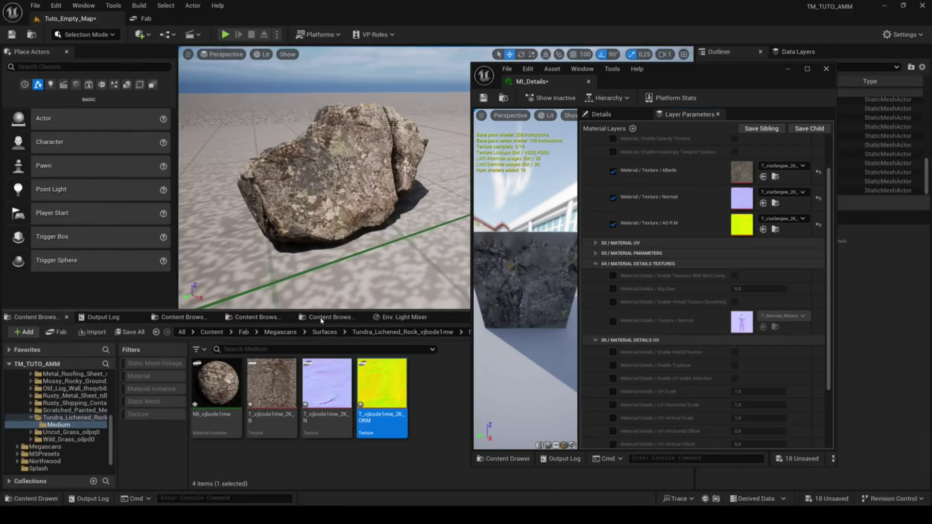
pyautogui.moveTo(327, 383); pyautogui.dragTo(742, 322)
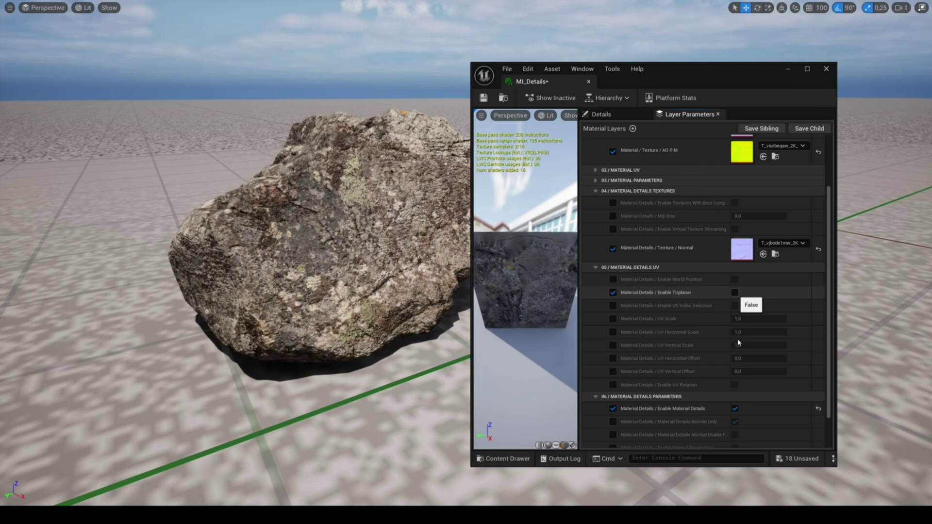
# Enable Triplanar for the material details and set the detail UV Scale to 0.5, comparing it with 1.0.
pyautogui.click(735, 292)
pyautogui.click(613, 358)
pyautogui.click(780, 358)
pyautogui.write('0,5')
pyautogui.press('Return')
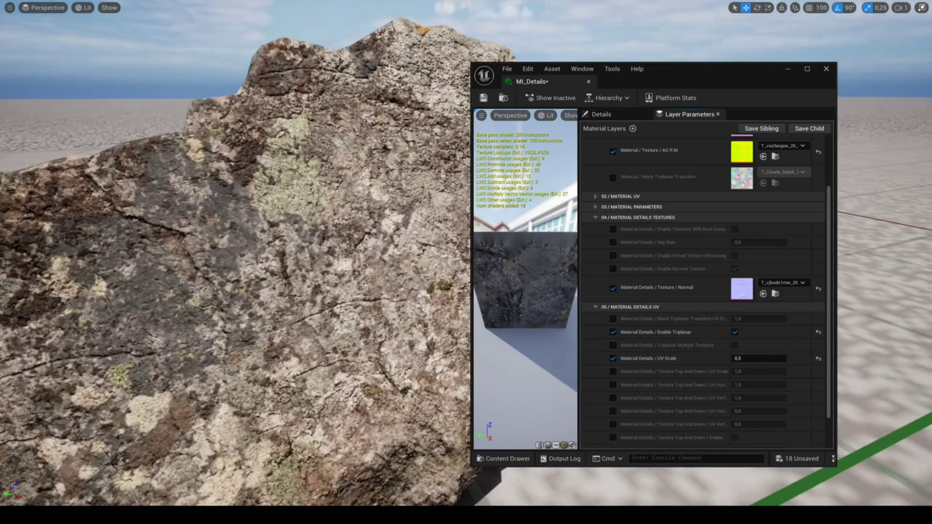
pyautogui.write('1,0')
pyautogui.press('Return')
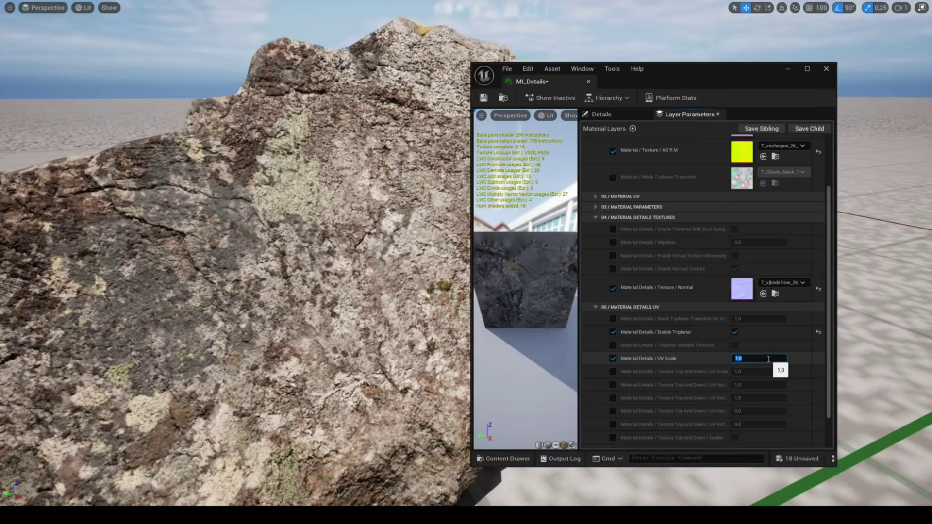
pyautogui.write('0,5')
pyautogui.press('Return')
# Enable the material details' Normal Parameters and set Normal Intensity to 4.0.
pyautogui.scroll(-1, 768, 371)
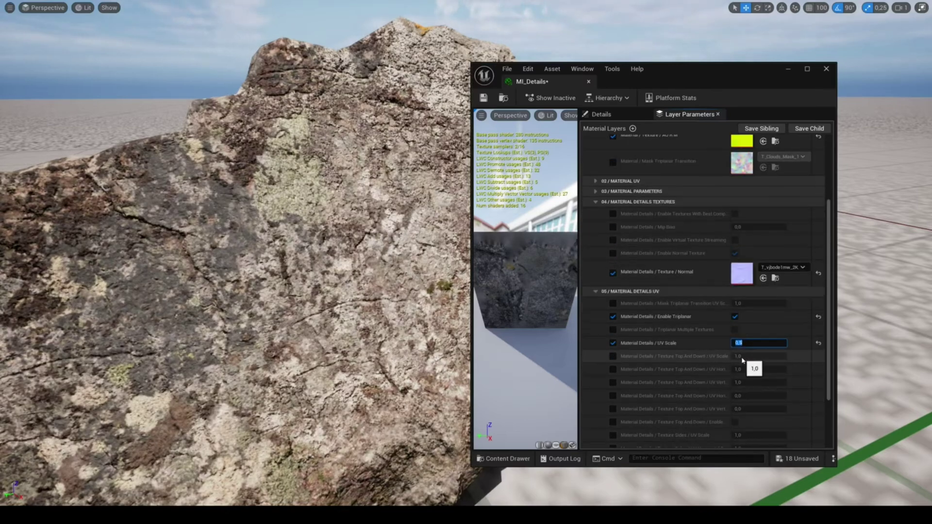
pyautogui.scroll(-5, 743, 361)
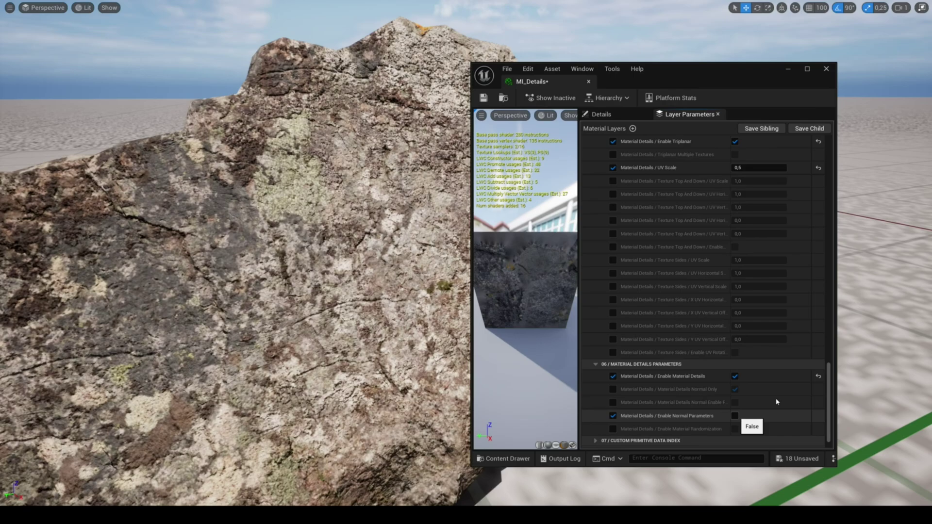
pyautogui.click(735, 415)
pyautogui.scroll(-1, 777, 402)
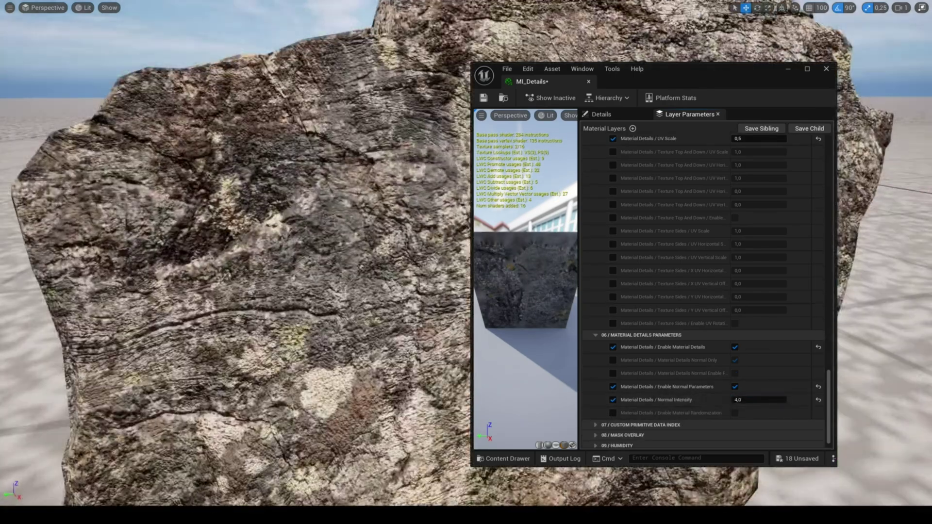
# Turn Material Details off and back on to compare the rock with and without the detail normal.
pyautogui.click(735, 328)
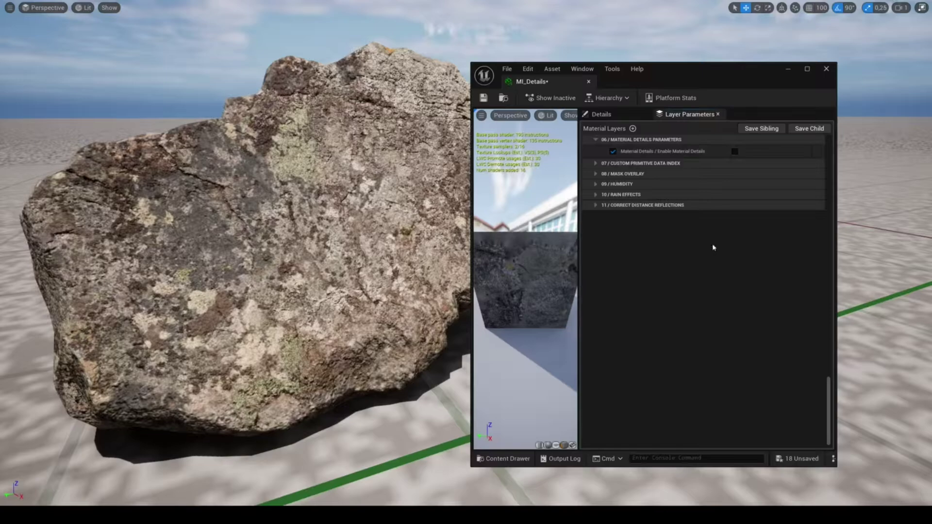
pyautogui.scroll(2, 703, 213)
pyautogui.scroll(-1, 718, 240)
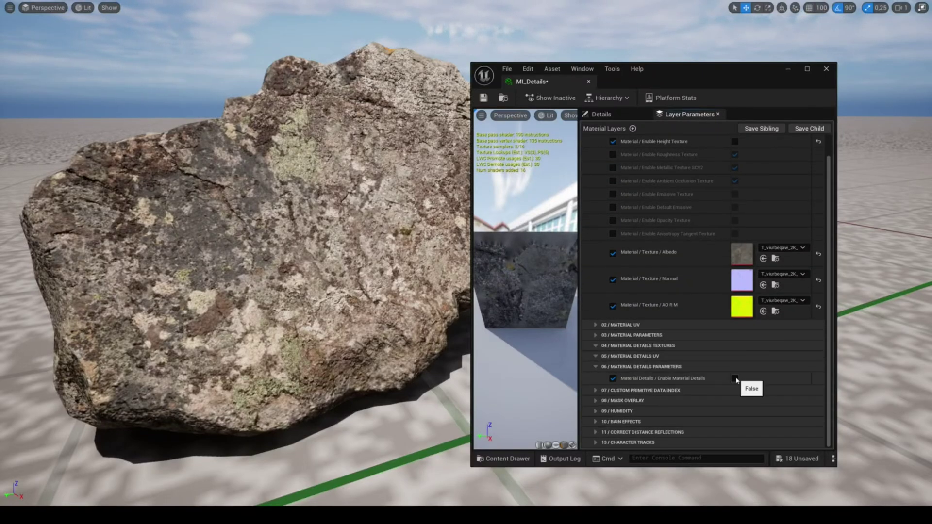
pyautogui.click(735, 379)
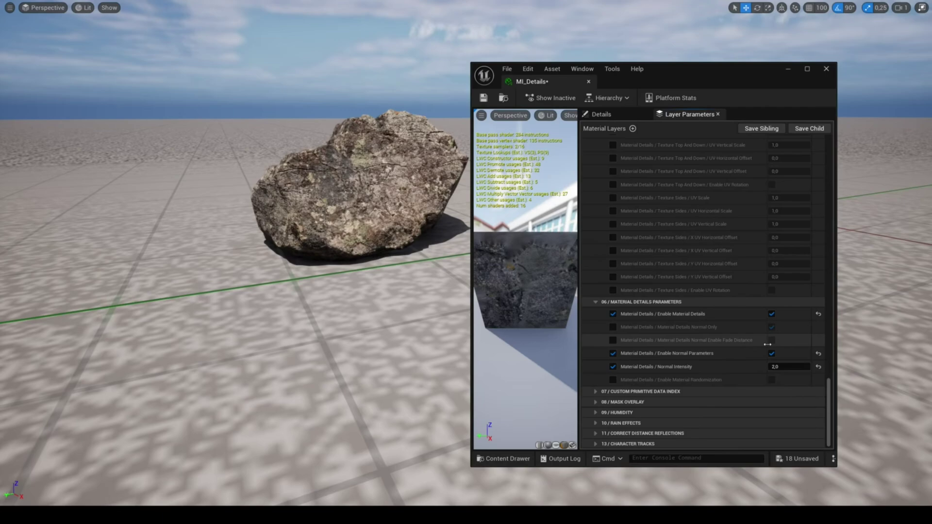
# Enable Fade Distance for the detail normal and override its Material Details Fade Distance.
pyautogui.click(772, 340)
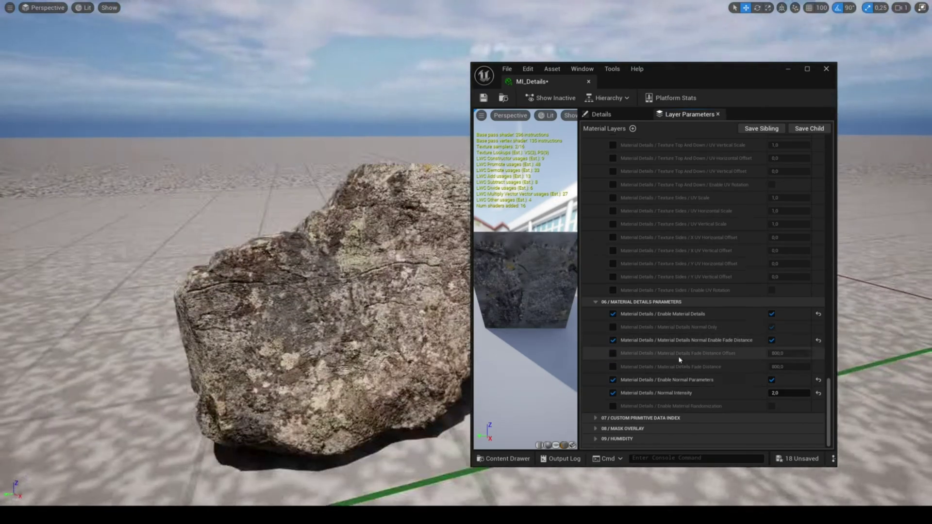
pyautogui.click(613, 354)
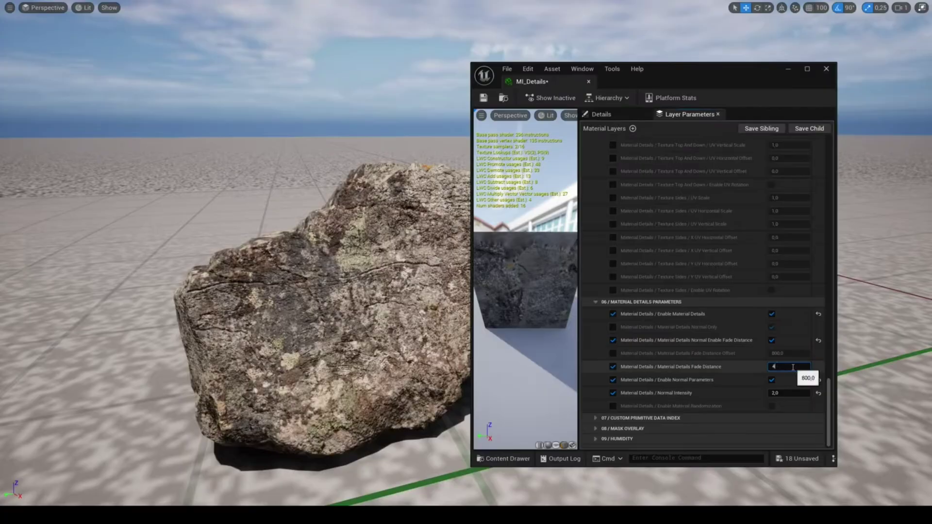
pyautogui.click(613, 367)
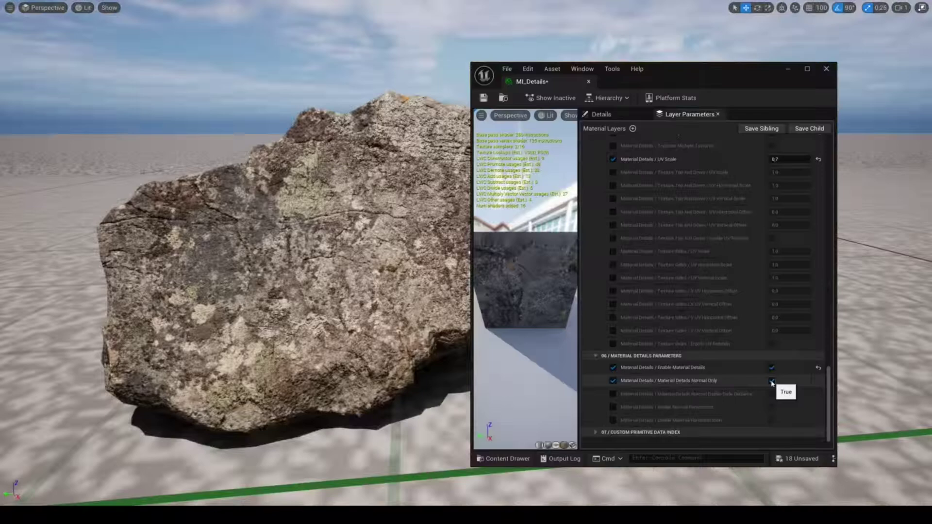
# Disable Material Details Normal Only and set the details' Fade Distance Offset to 200 and Fade Distance to 400.
pyautogui.click(771, 380)
pyautogui.scroll(-3, 733, 392)
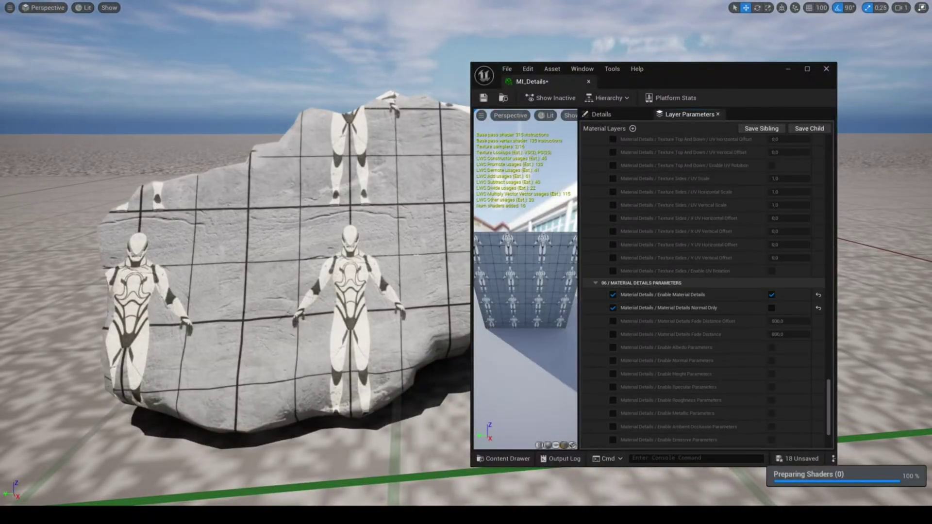
pyautogui.click(613, 335)
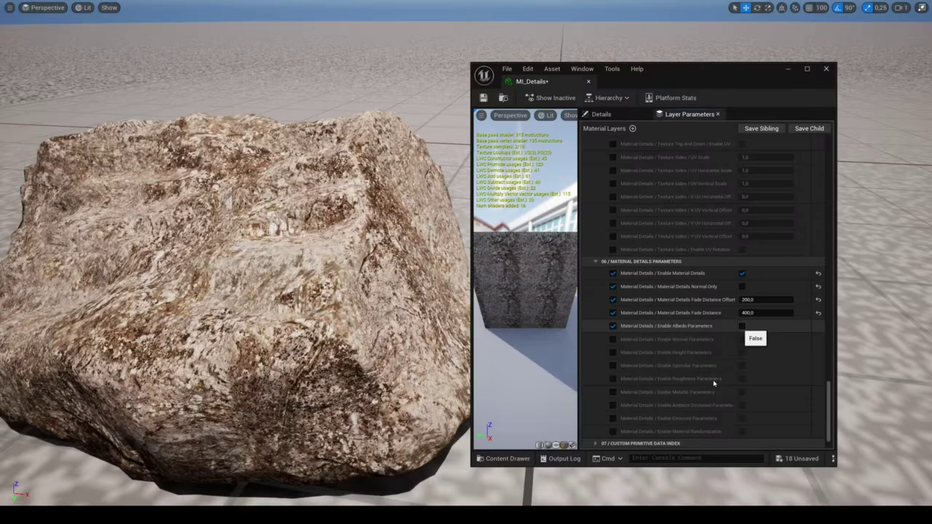
# Enable the detail Albedo Parameters and set the Albedo Color Correction to a light blue.
pyautogui.click(742, 326)
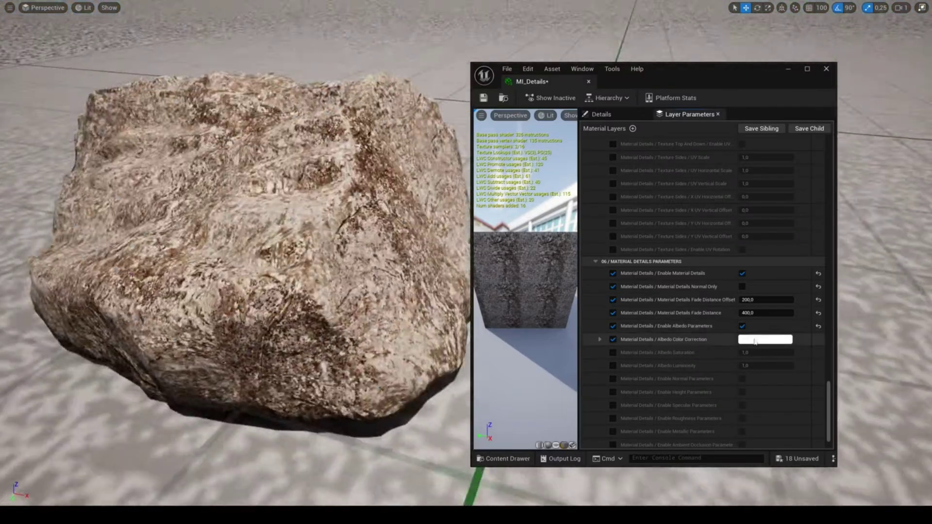
pyautogui.click(772, 339)
pyautogui.click(593, 339)
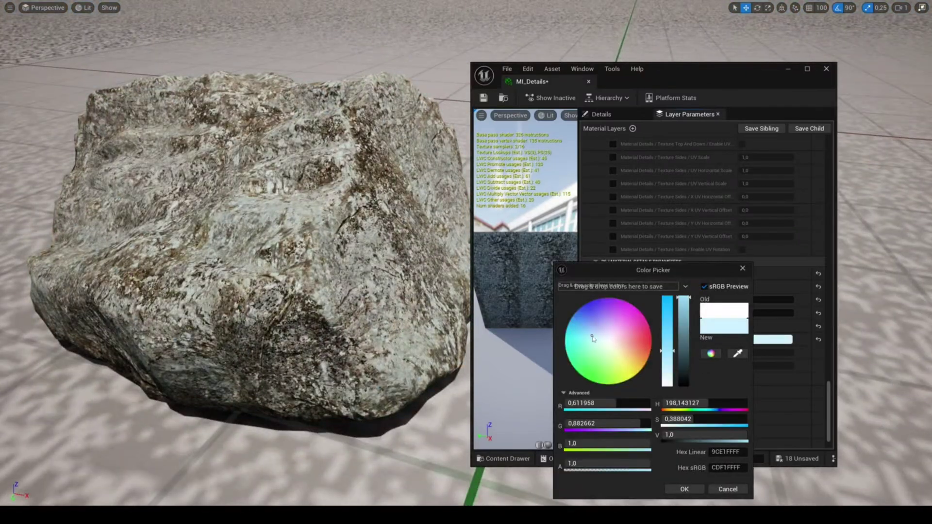
pyautogui.moveTo(593, 339); pyautogui.dragTo(591, 331)
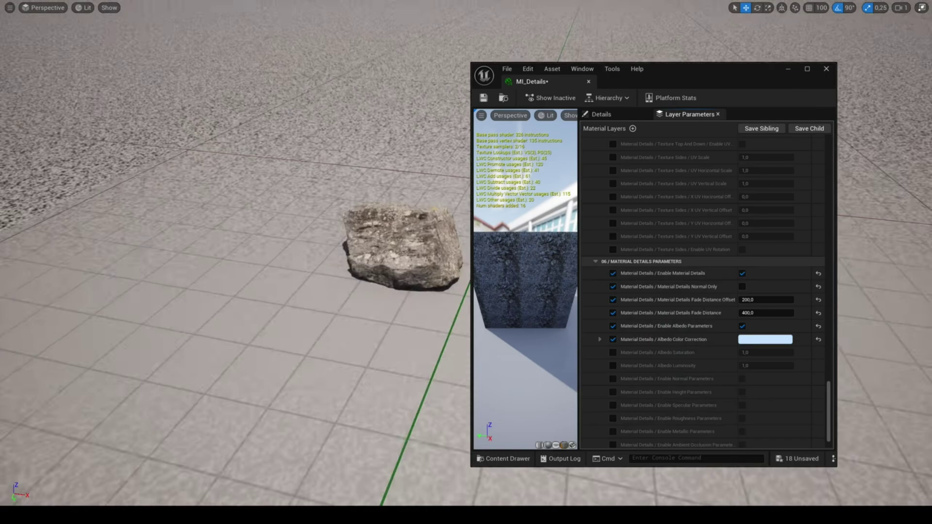
pyautogui.click(695, 489)
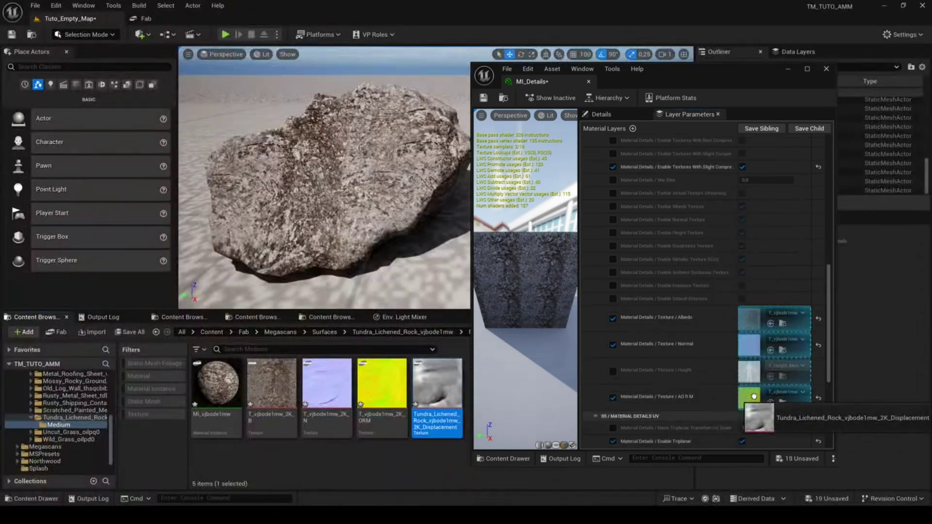
# Override the detail Height texture with Tundra_Lichened_Rock_vjbode1mw_2K_Displacement.
pyautogui.moveTo(754, 396); pyautogui.dragTo(606, 374)
pyautogui.click(613, 372)
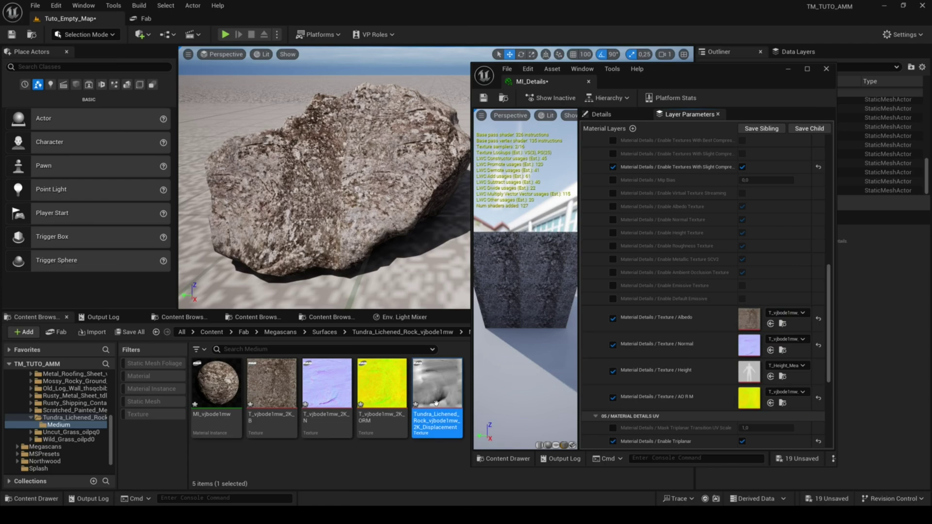
pyautogui.moveTo(437, 386); pyautogui.dragTo(749, 371)
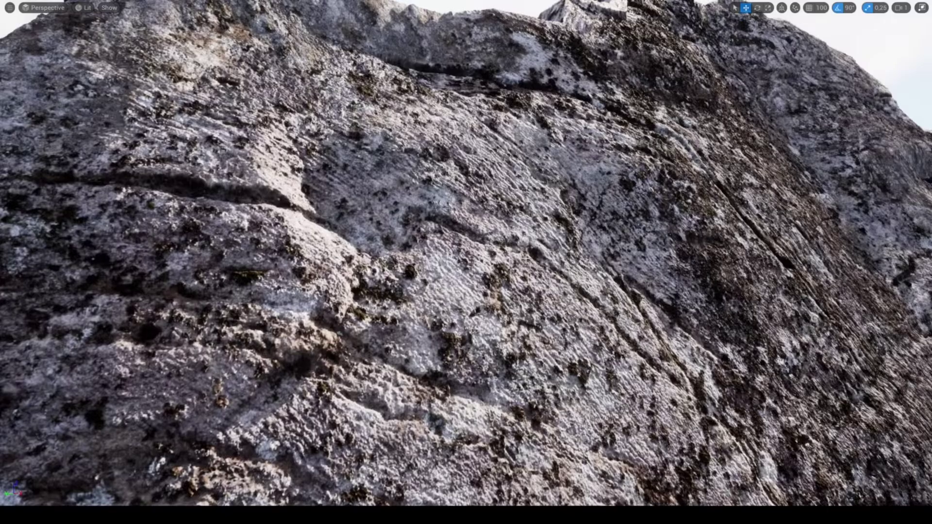
# Examine the rock's surface up close, re-enabling Material Details to compare it with the plain material.
pyautogui.press('s')
pyautogui.moveTo(530, 289); pyautogui.dragTo(536, 286, button='right')
pyautogui.press('w')
pyautogui.scroll(-3, 536, 286)
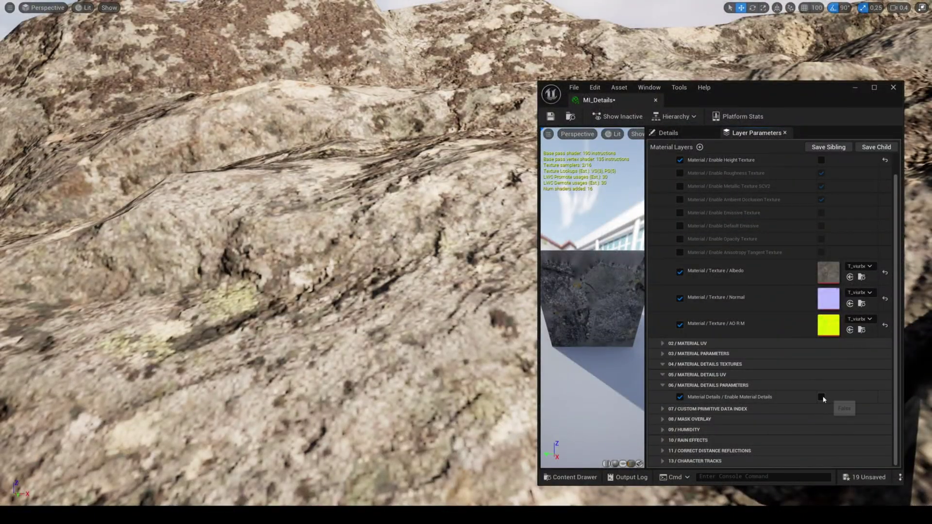
pyautogui.click(821, 398)
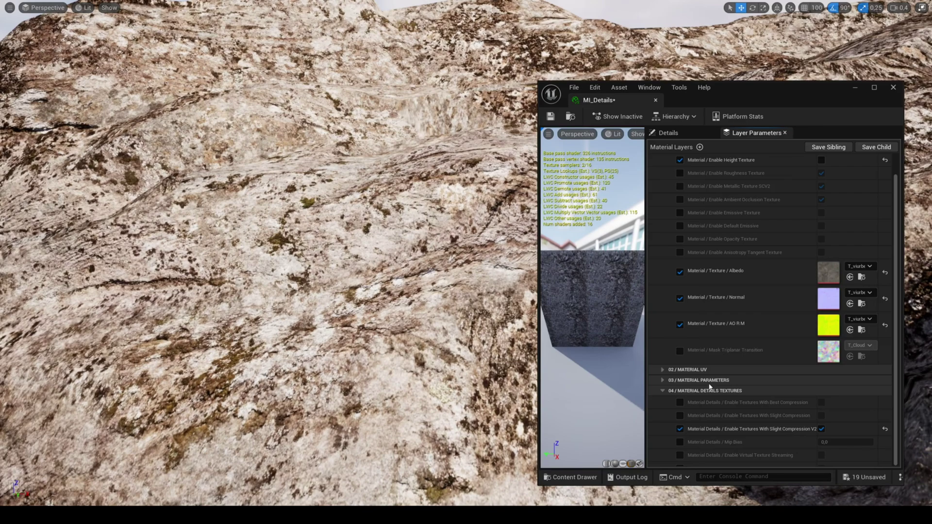
pyautogui.press('s')
pyautogui.moveTo(450, 257); pyautogui.dragTo(451, 258, button='right')
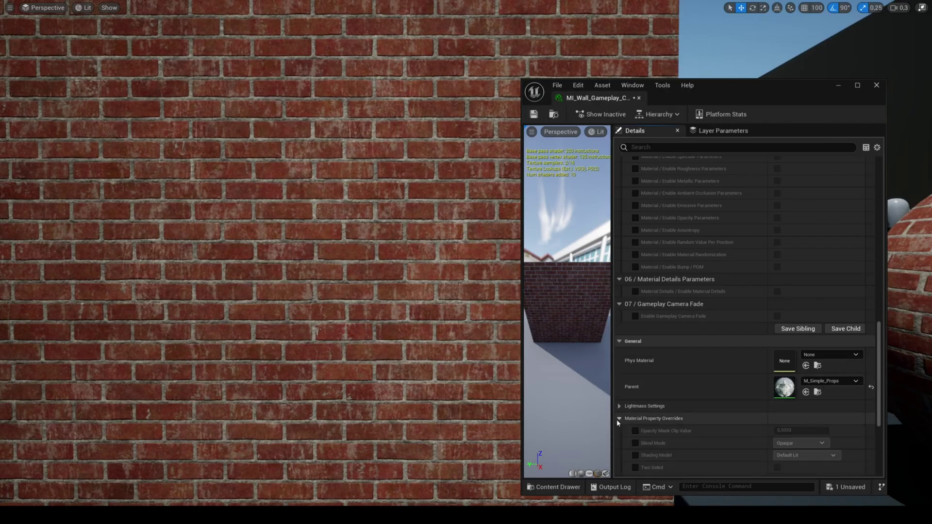
# Override the brick wall material instance's Blend Mode to Masked.
pyautogui.scroll(-2, 616, 419)
pyautogui.click(636, 385)
pyautogui.click(799, 384)
pyautogui.click(789, 399)
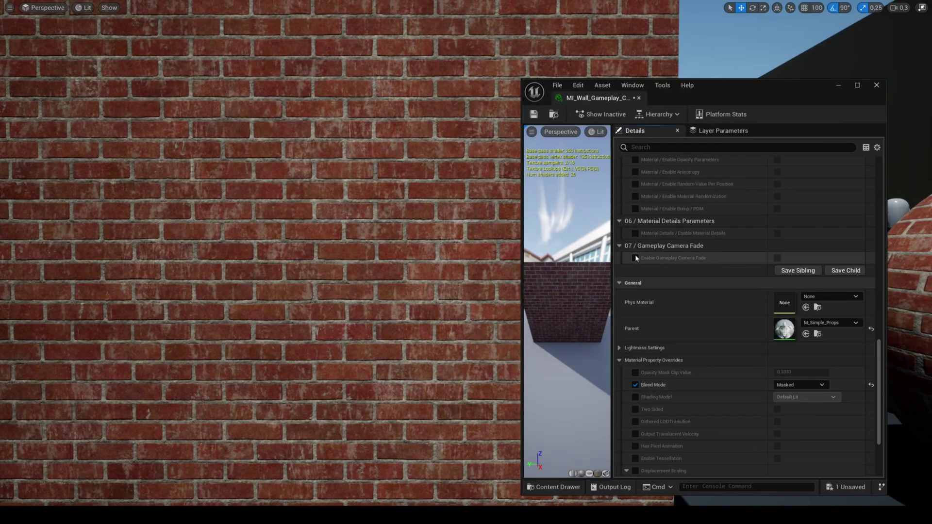
# Enable Gameplay Camera Fade on the brick wall material and set its Fade Distance to 1000.
pyautogui.click(635, 258)
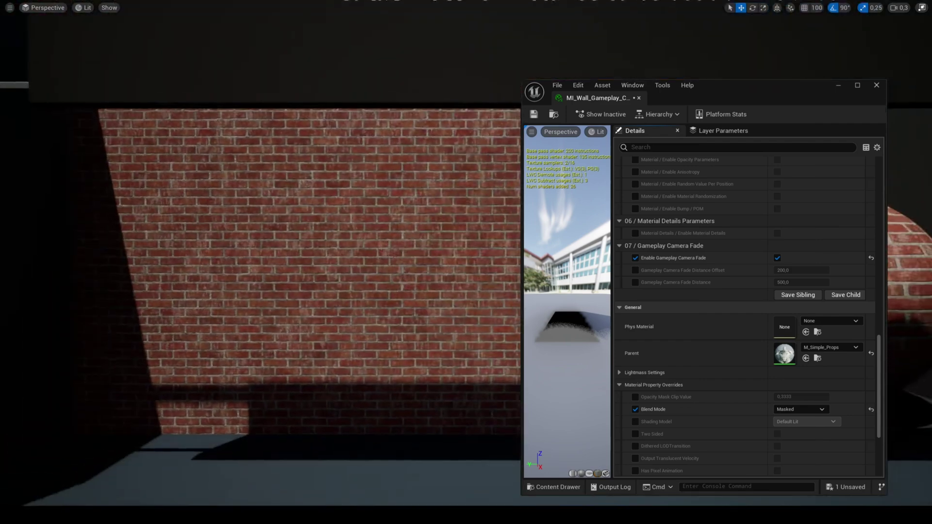
pyautogui.click(636, 282)
pyautogui.click(801, 282)
pyautogui.write('10')
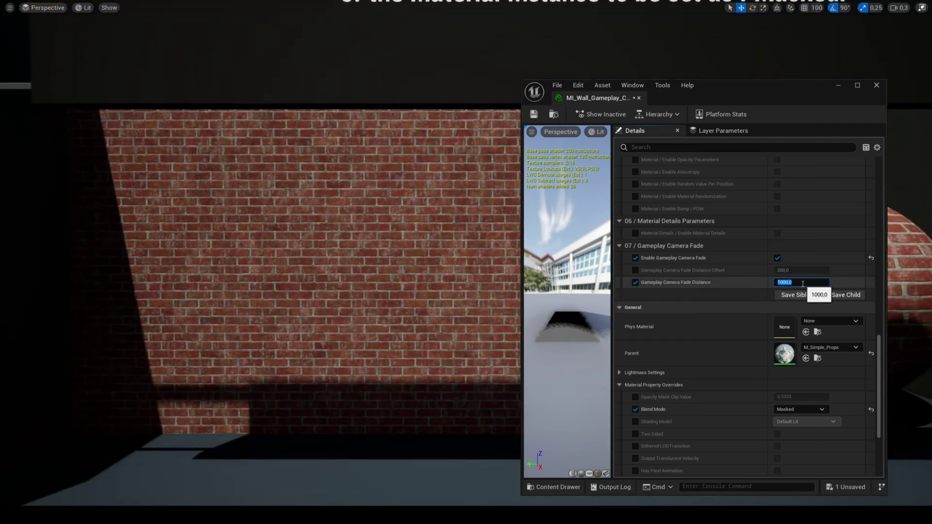